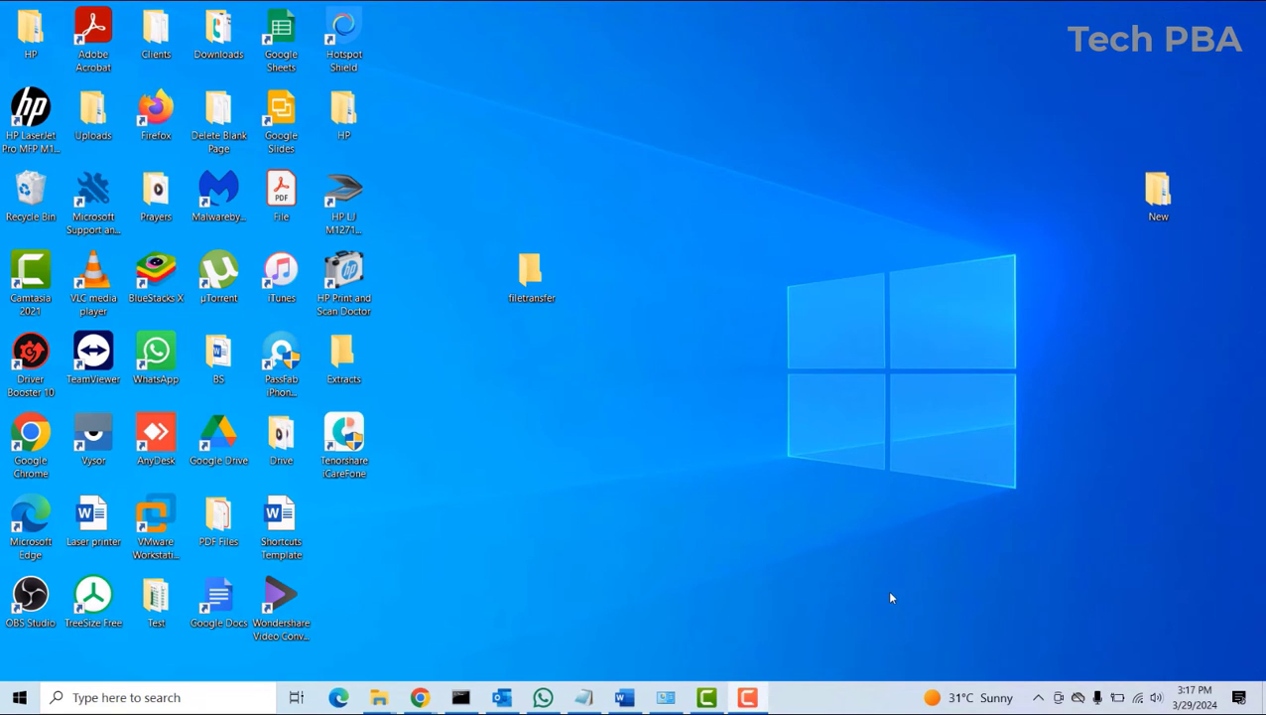
Refresh the desktop from its right-click menu.
right_click(630, 80)
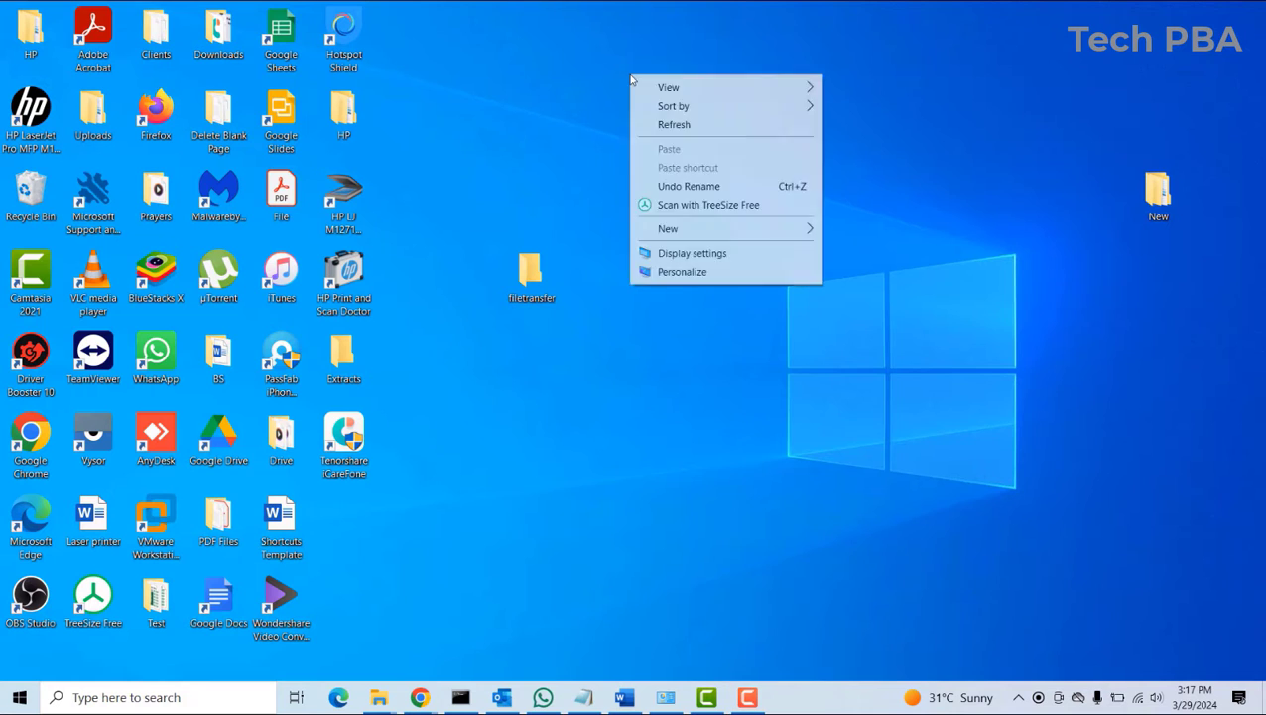
left_click(688, 125)
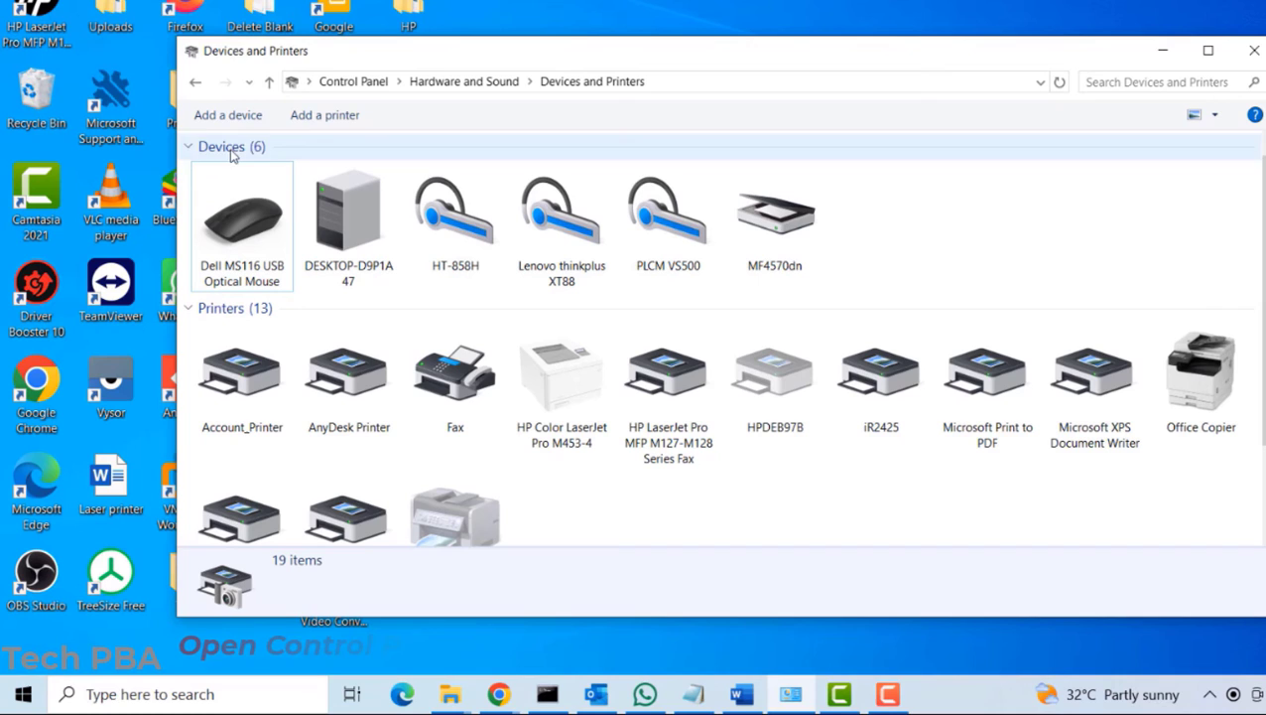
Add a local printer manually on existing port USB001 (CanonMF4500 Series).
left_click(326, 120)
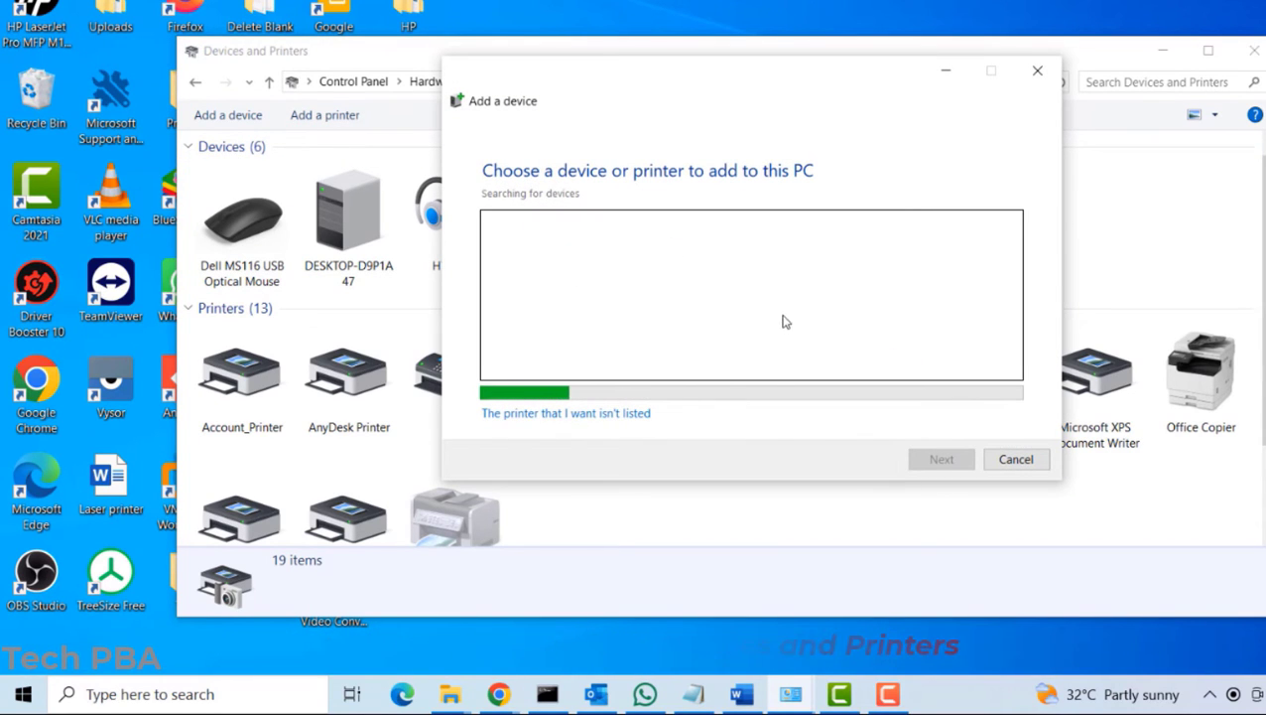
left_click(551, 416)
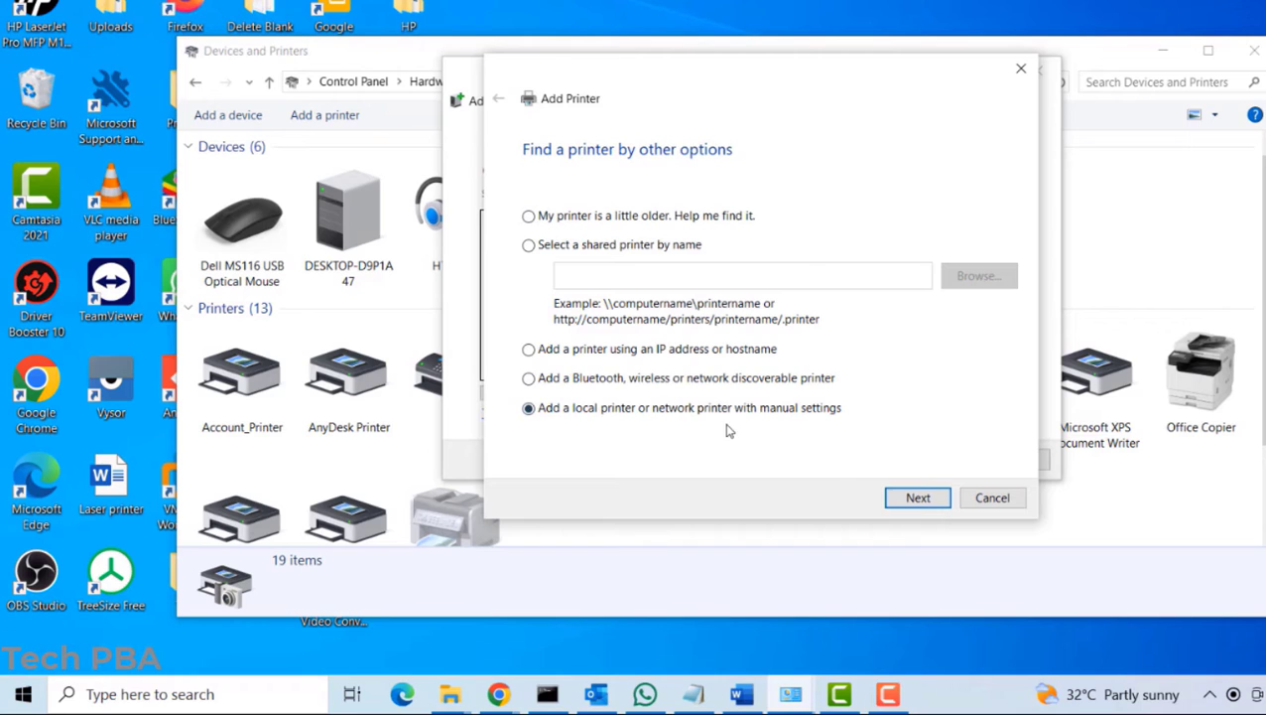
left_click(910, 498)
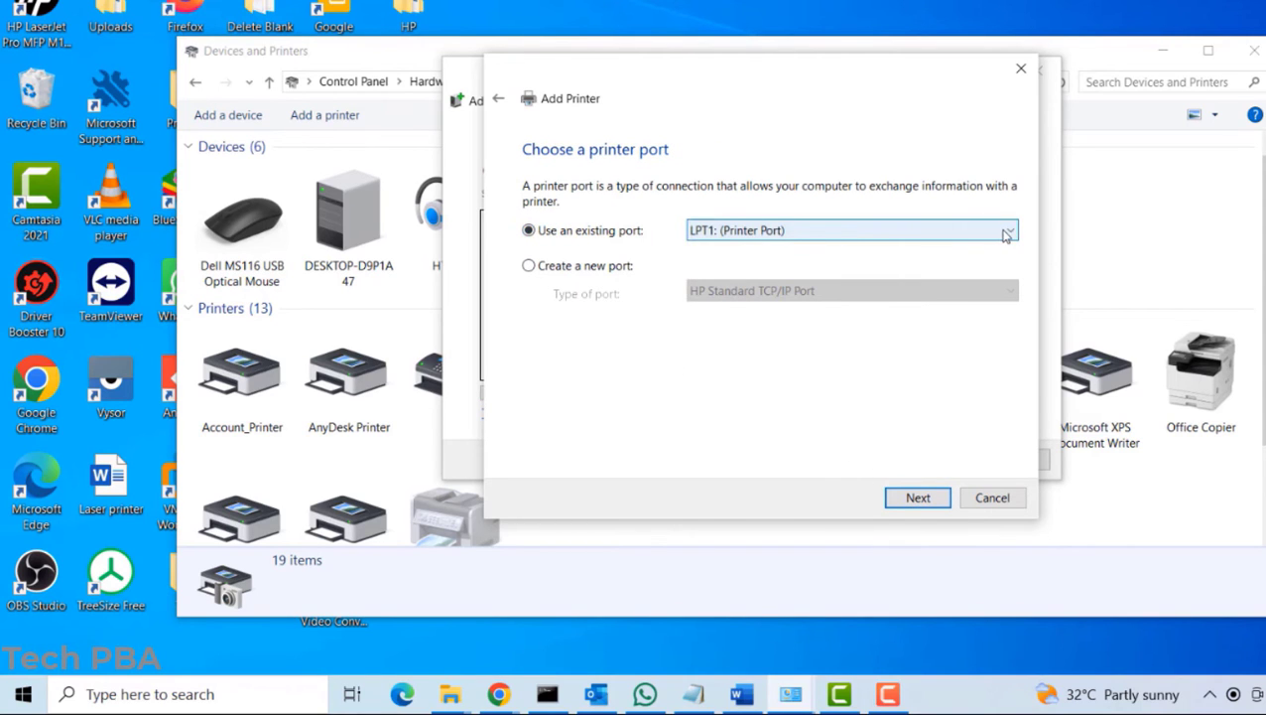
left_click(1006, 234)
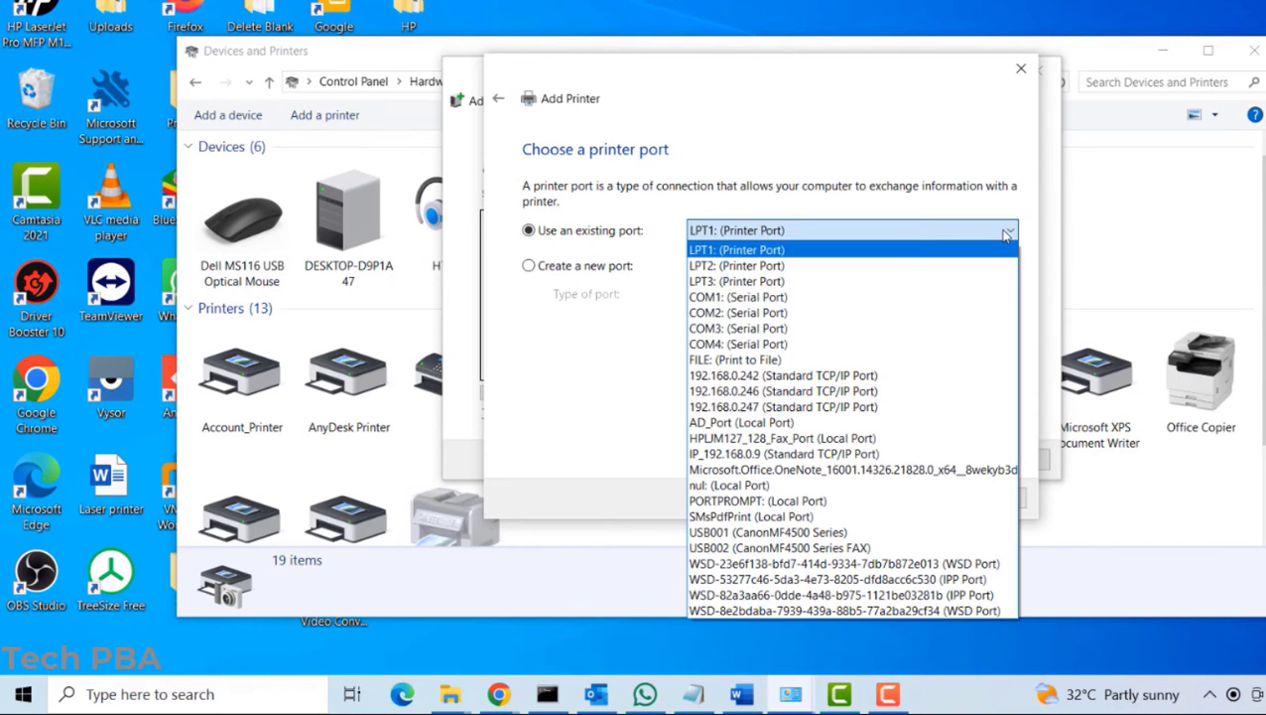
left_click(736, 549)
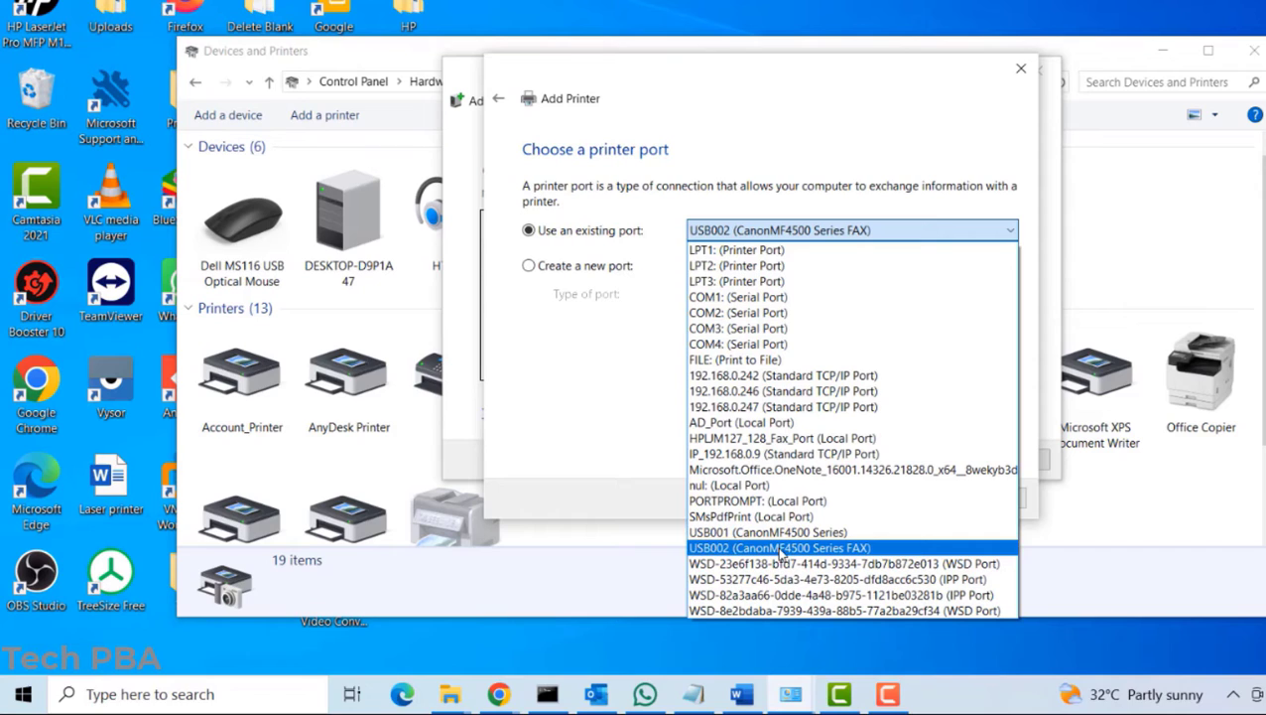
left_click(776, 533)
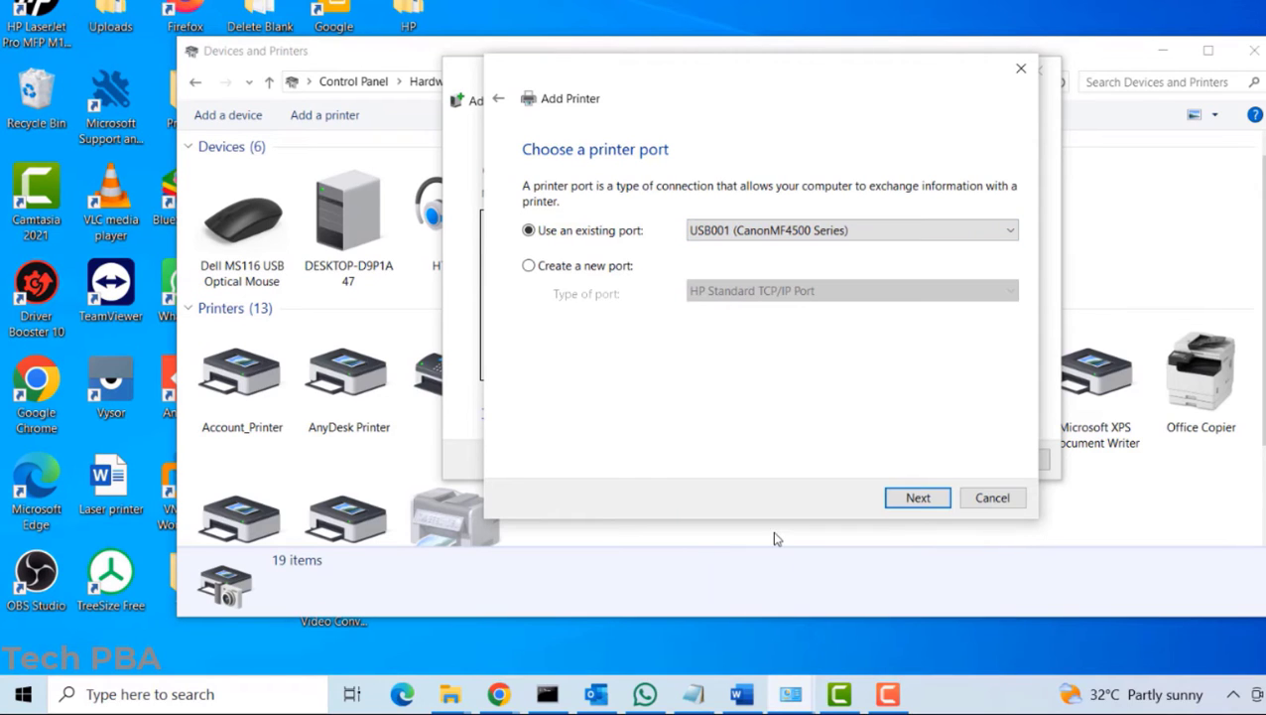
left_click(915, 502)
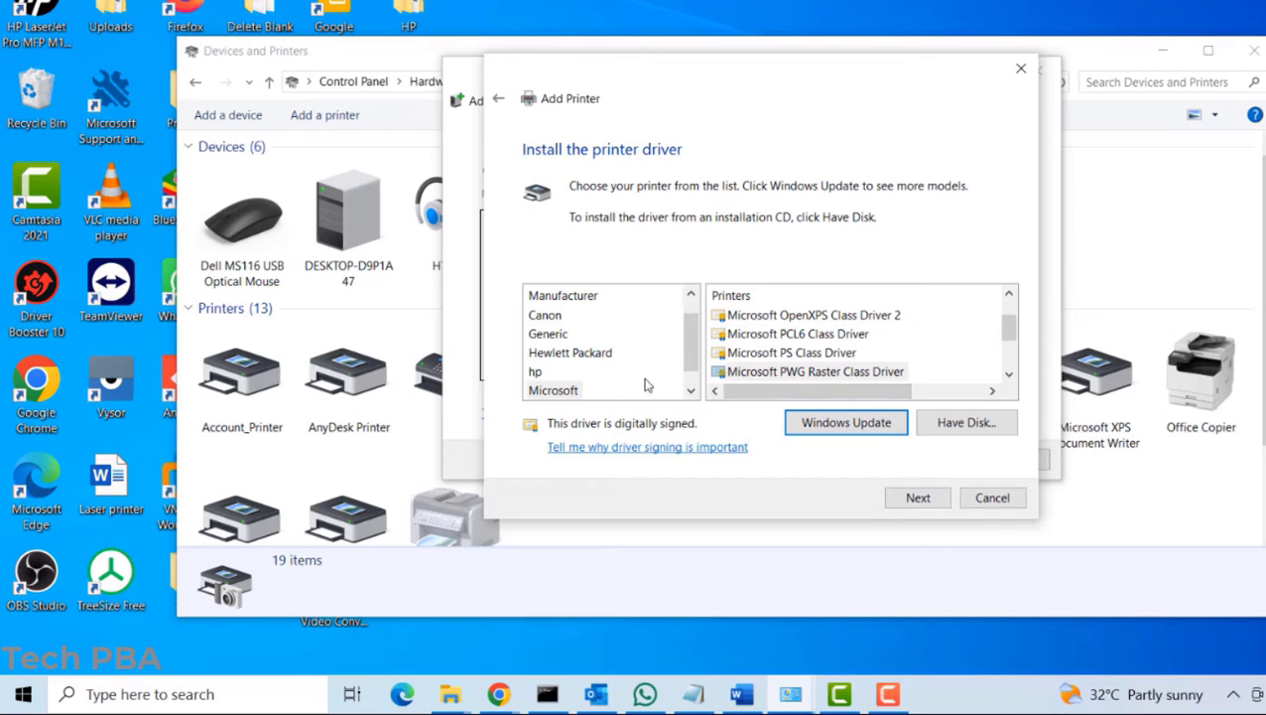
Pick the Canon MF4500 Series UFRII LT driver from Canon's driver list.
mouse_move(1009, 332)
left_mouse_down()
mouse_move(1010, 308)
mouse_move(1009, 344)
left_mouse_up()
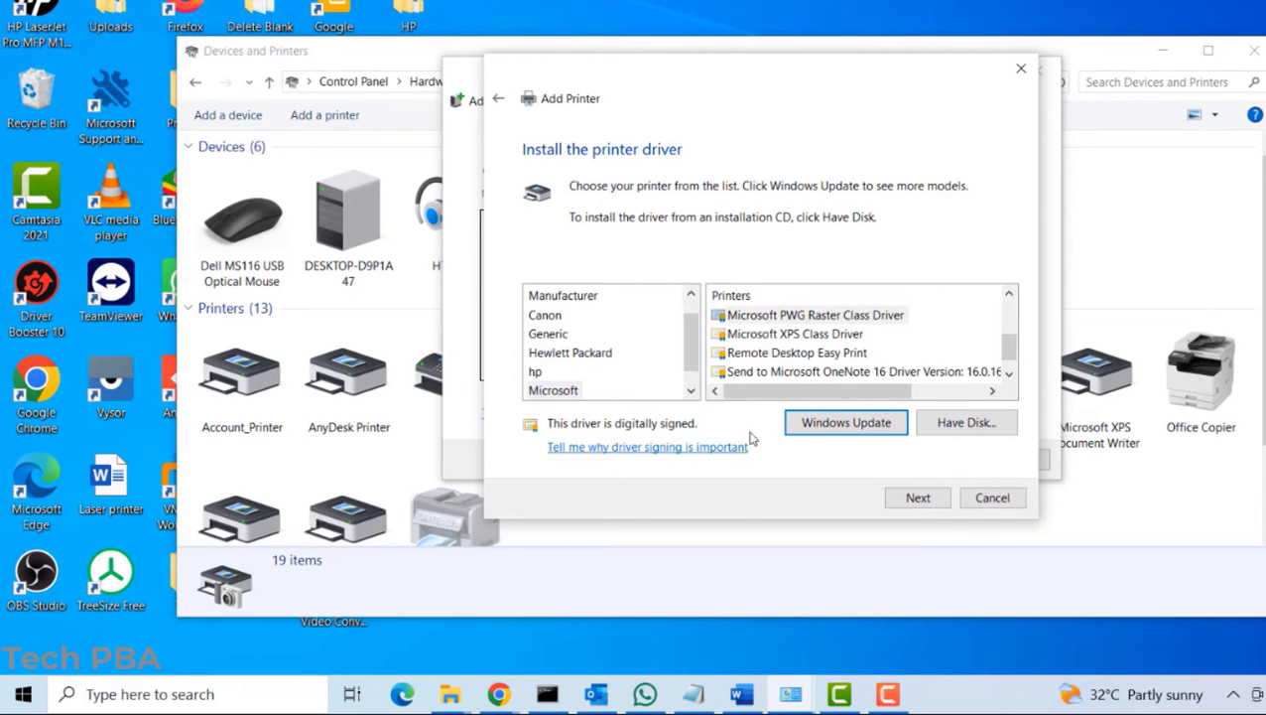
left_click(546, 316)
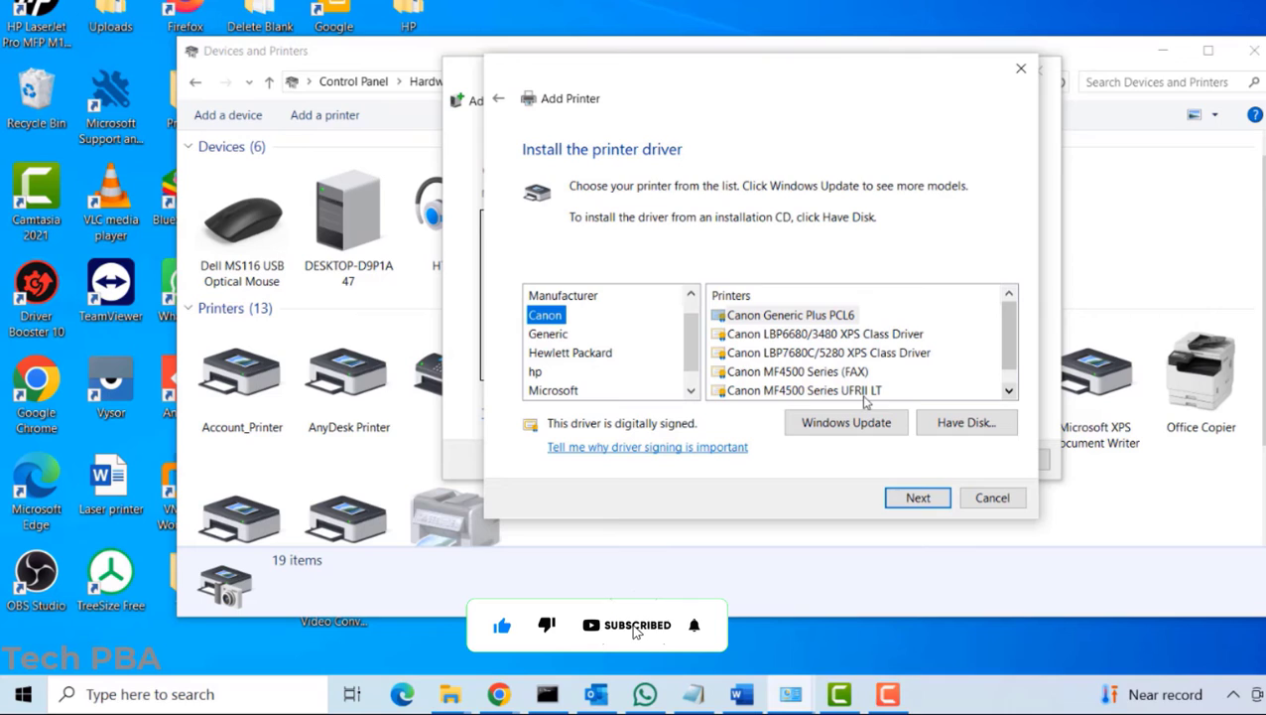
scroll(816, 375, "down", 1)
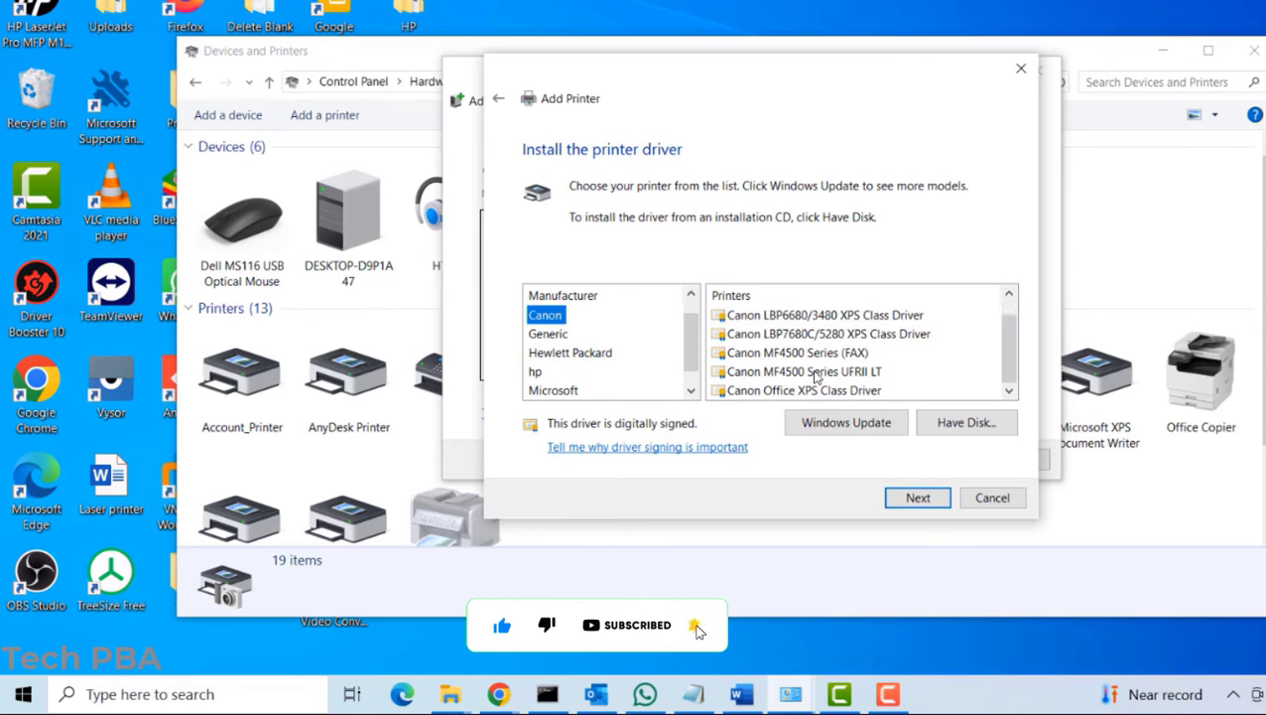
left_click(758, 372)
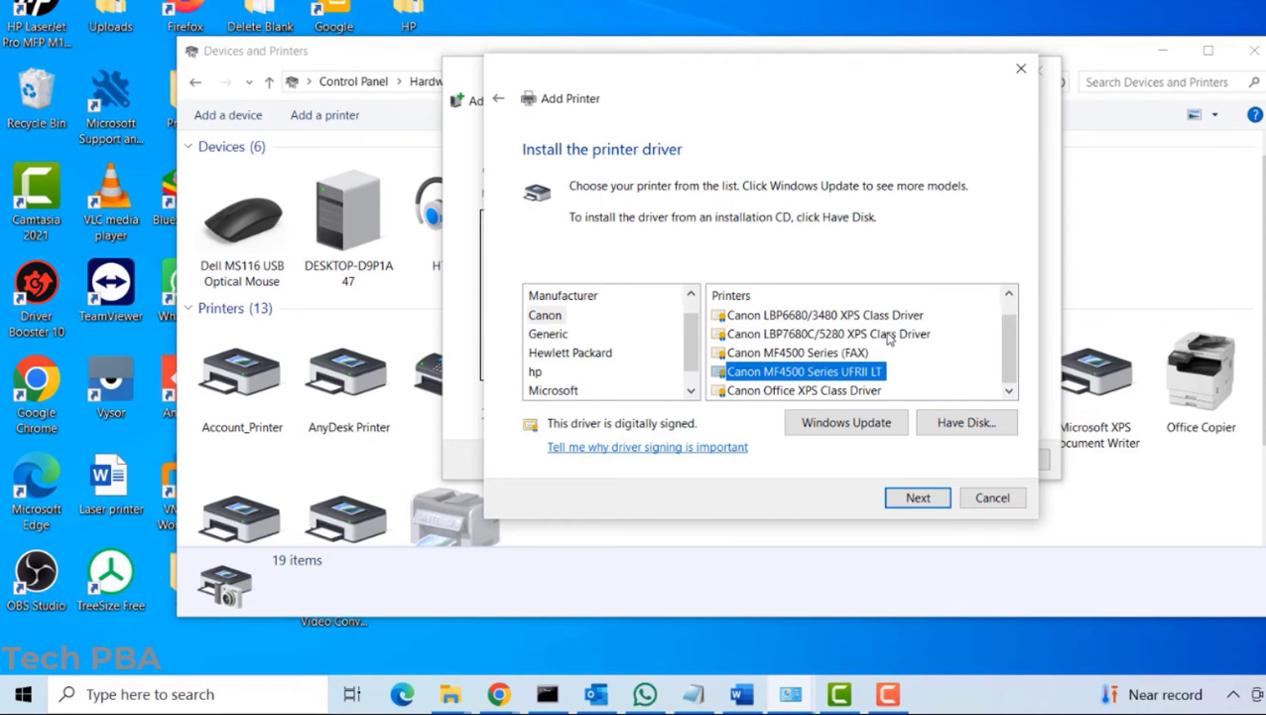
left_click(794, 353)
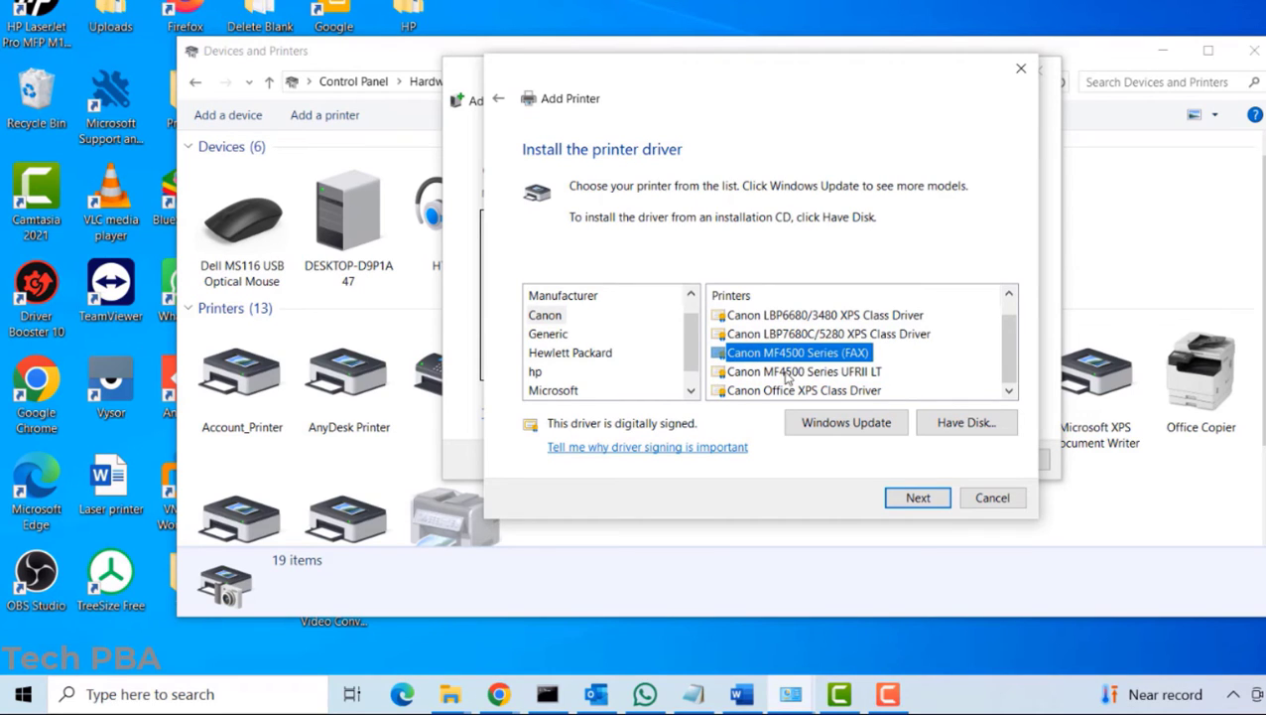
left_click(787, 372)
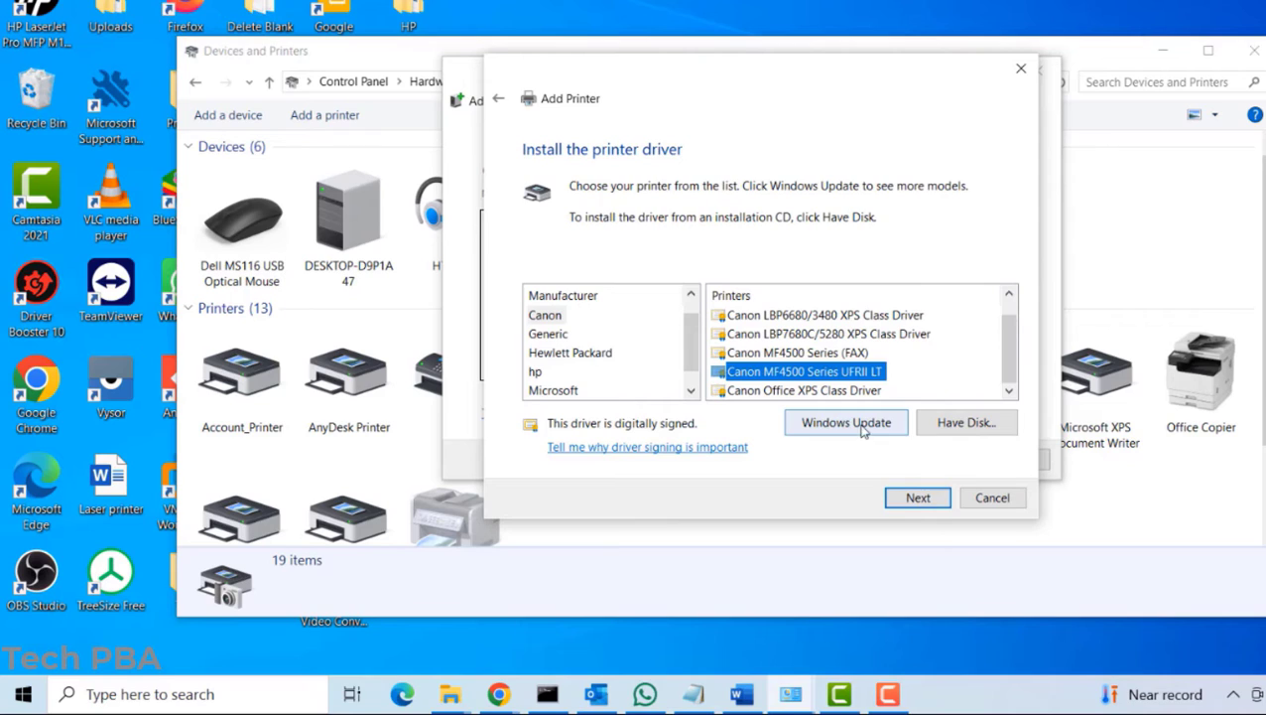
left_click(909, 500)
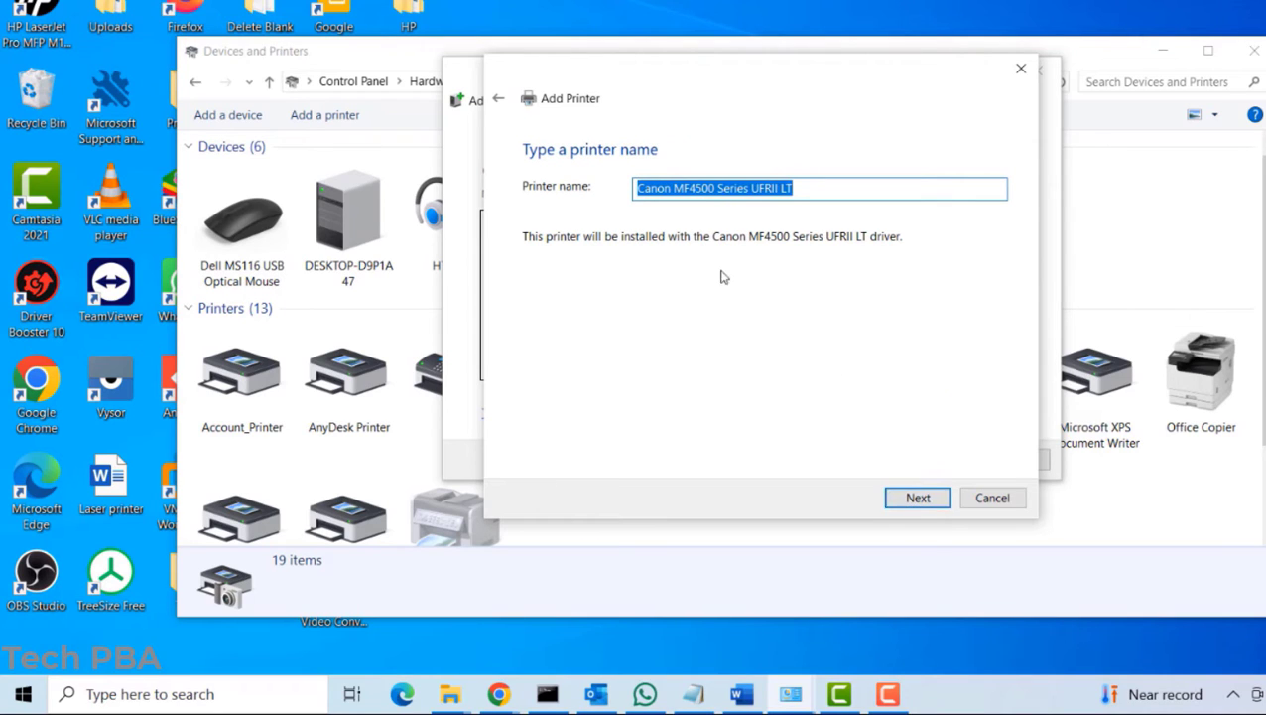
Install Canon MF4500 Series UFRII LT unshared, print a test page, and finish the wizard.
left_click(917, 499)
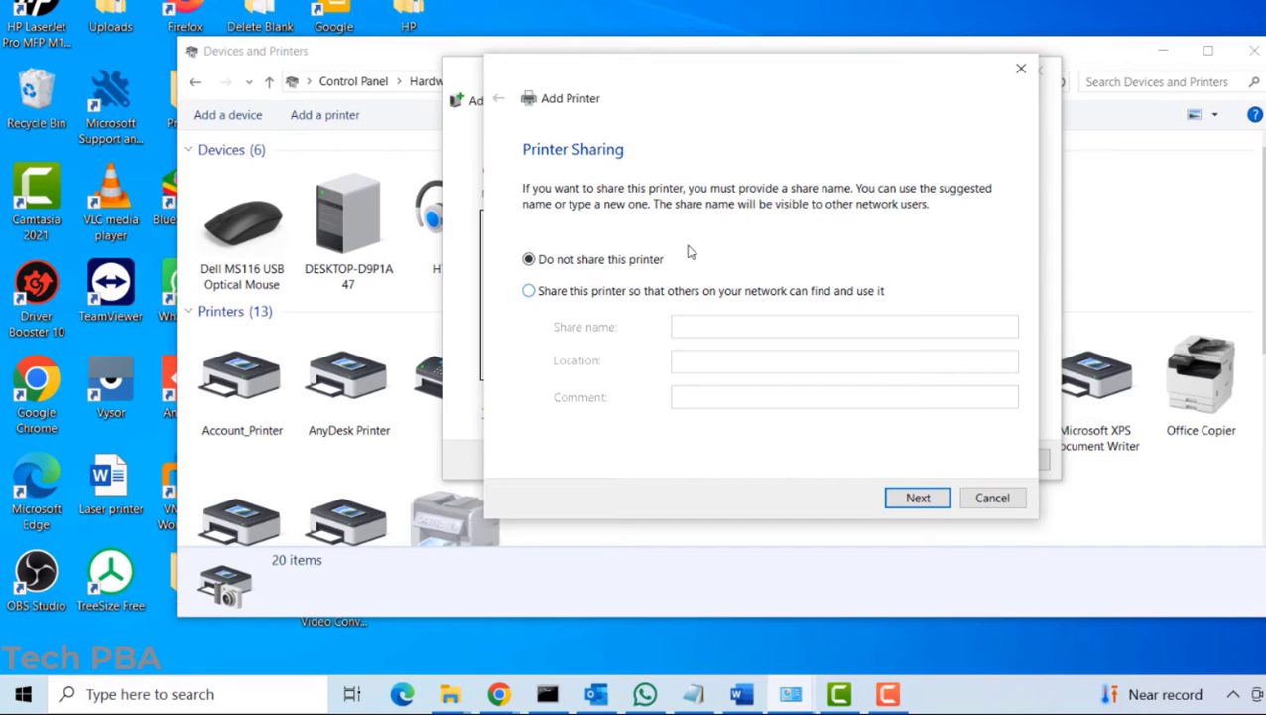
left_click(911, 499)
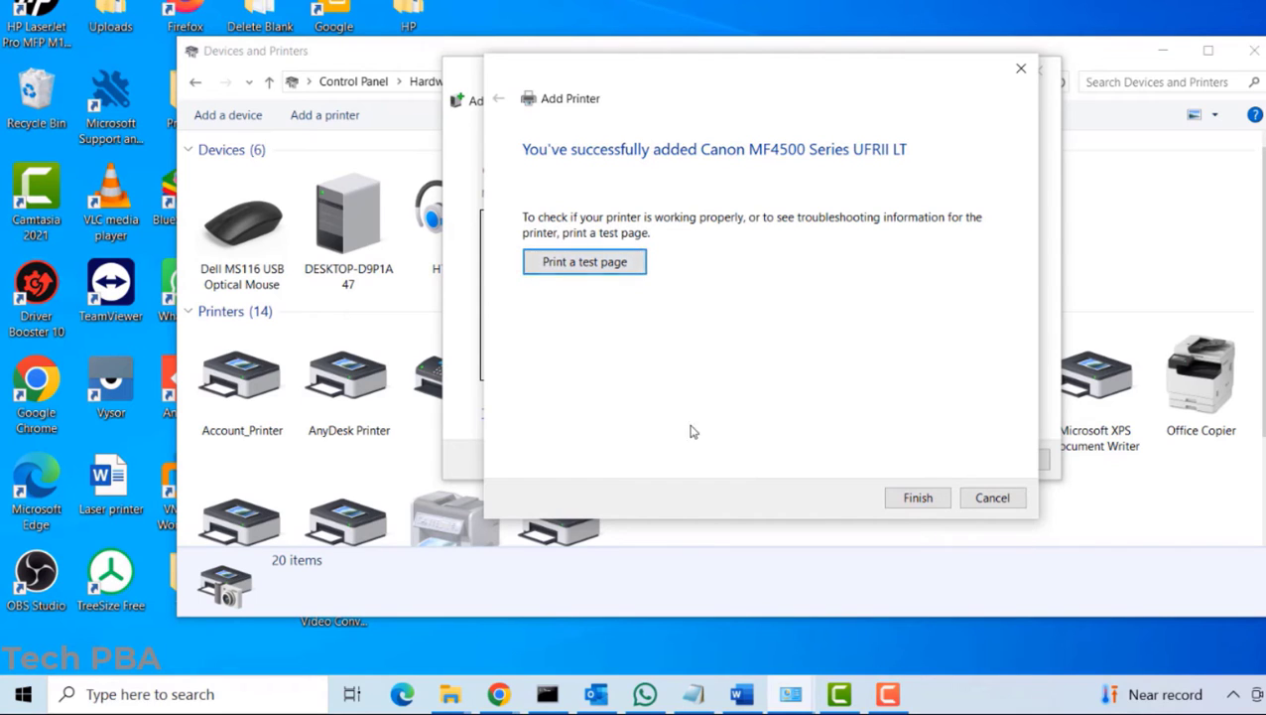
left_click(610, 266)
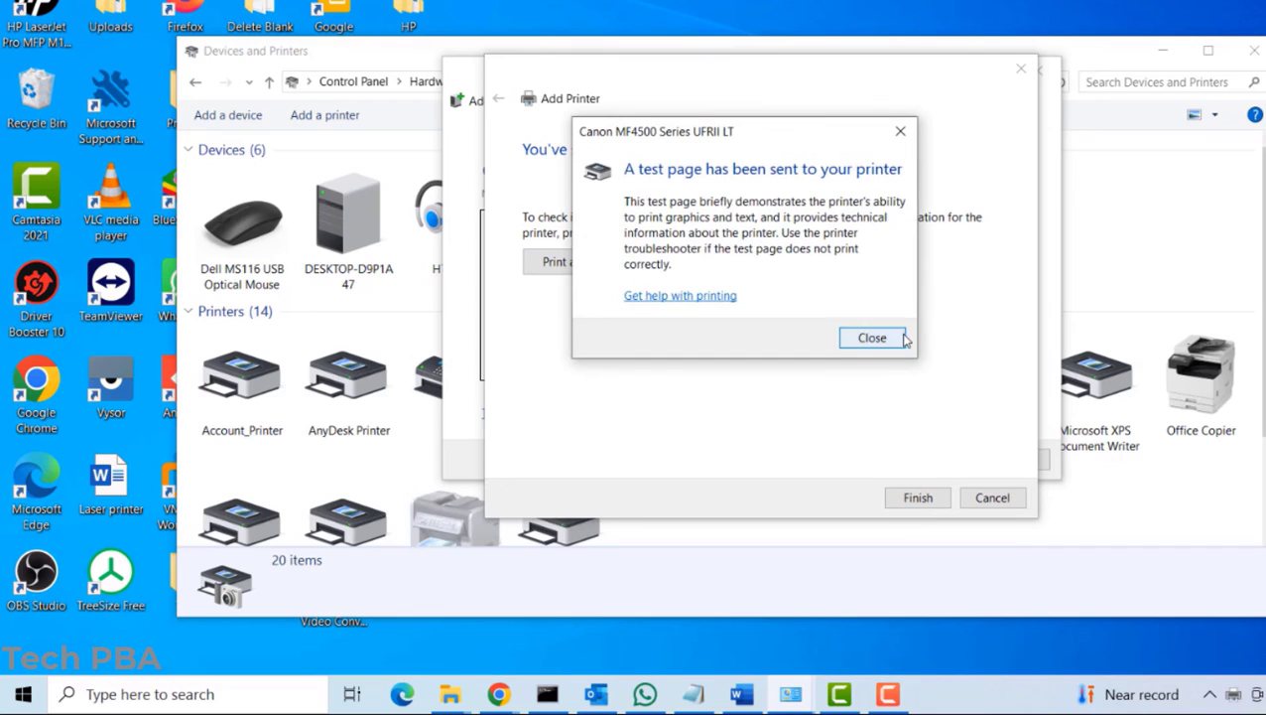
left_click(869, 338)
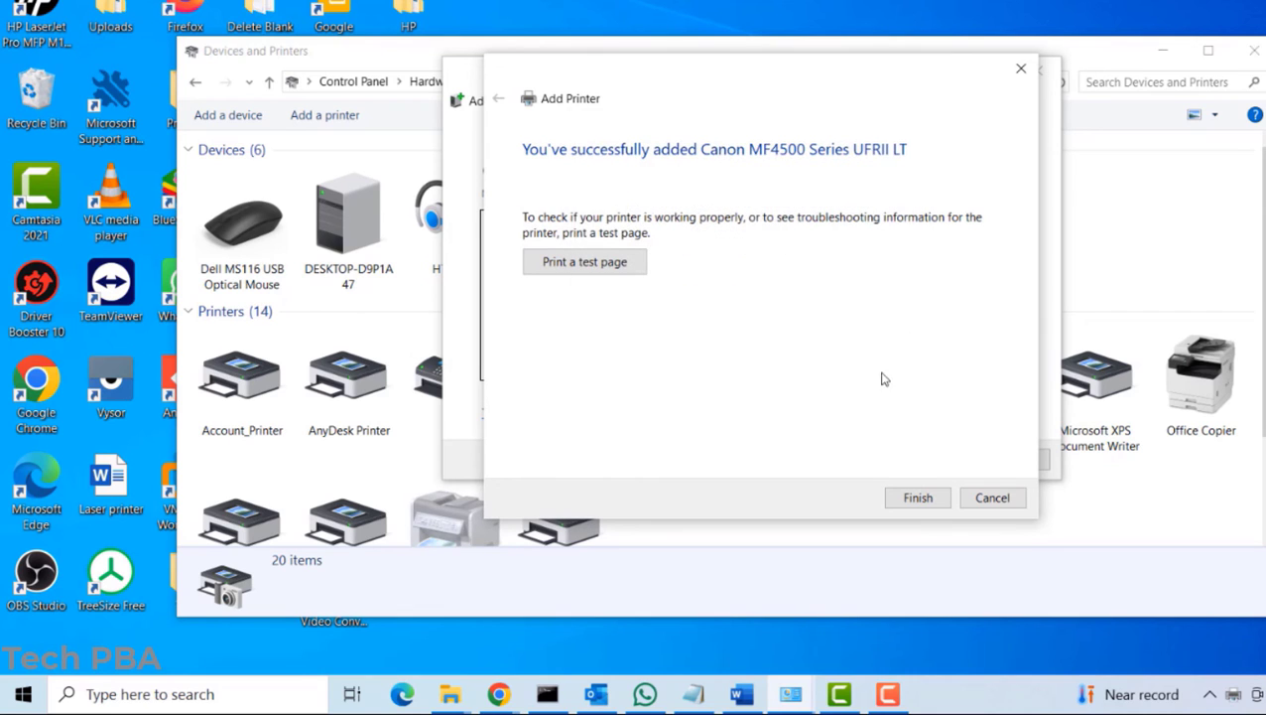
left_click(916, 501)
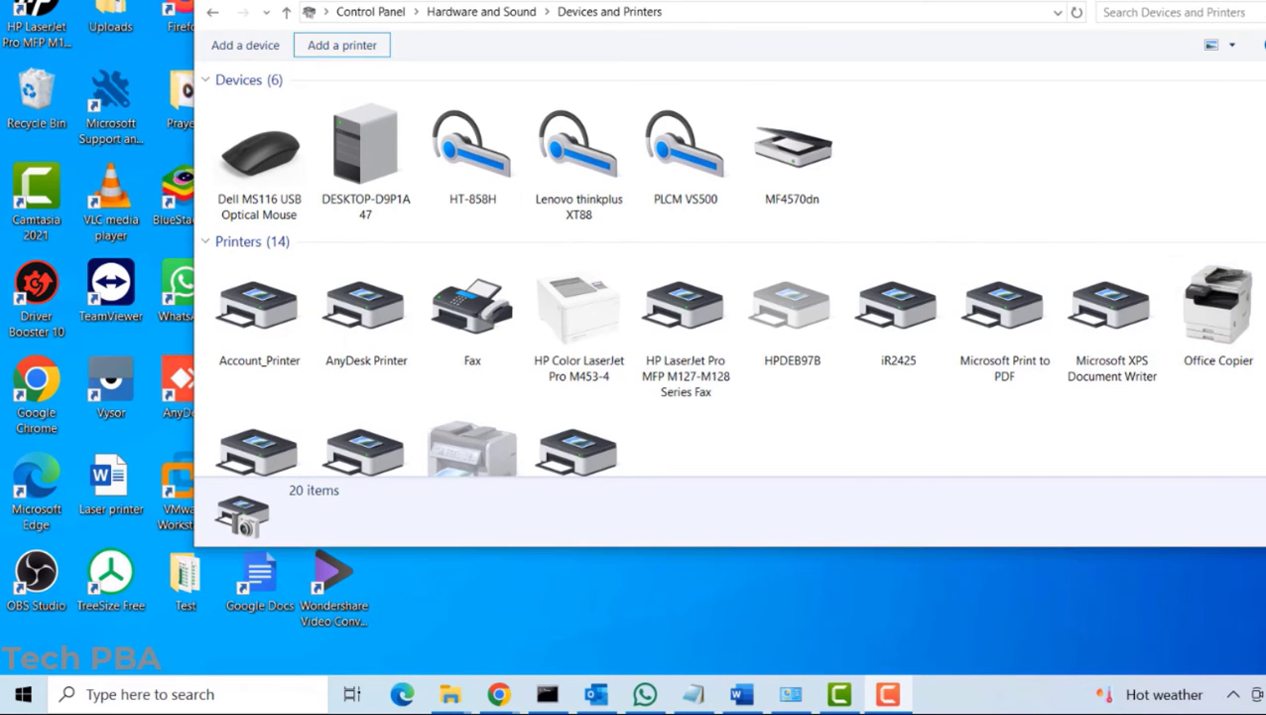
Select the new Canon printer, then add another local printer on port USB002 (CanonMF4500 Series FAX).
scroll(608, 452, "down", 1)
left_click(588, 407)
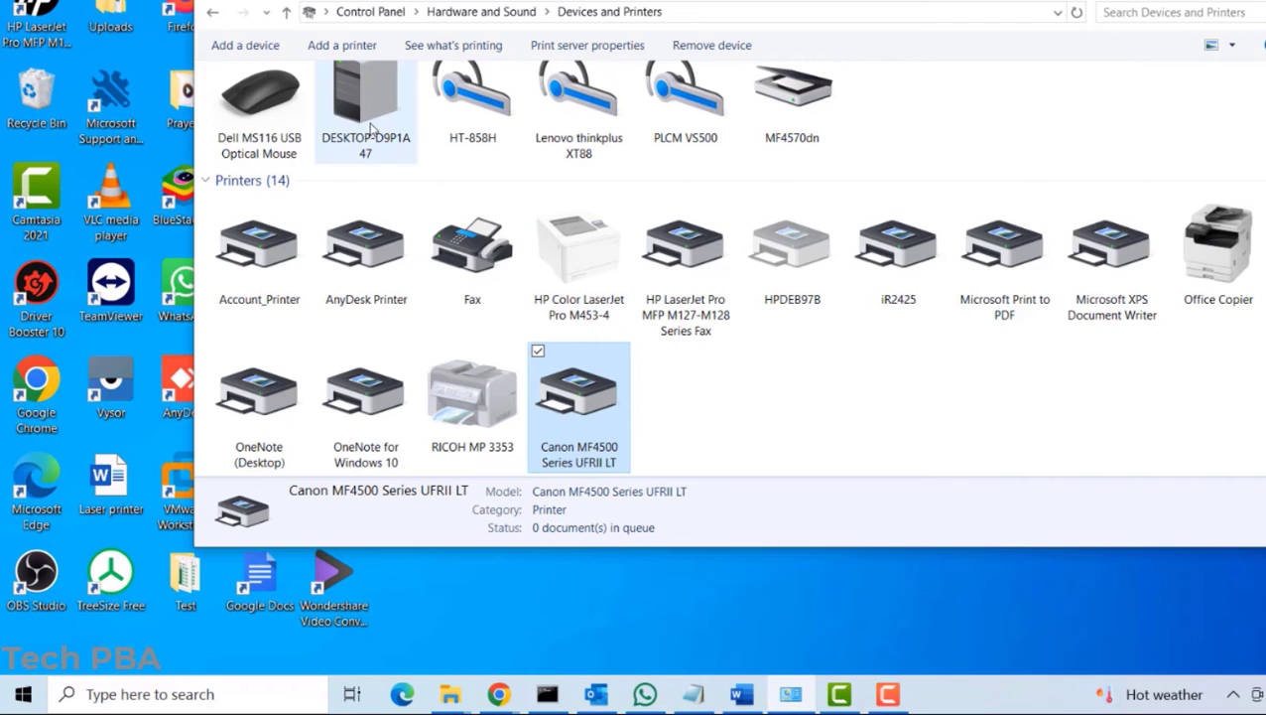
left_click(338, 47)
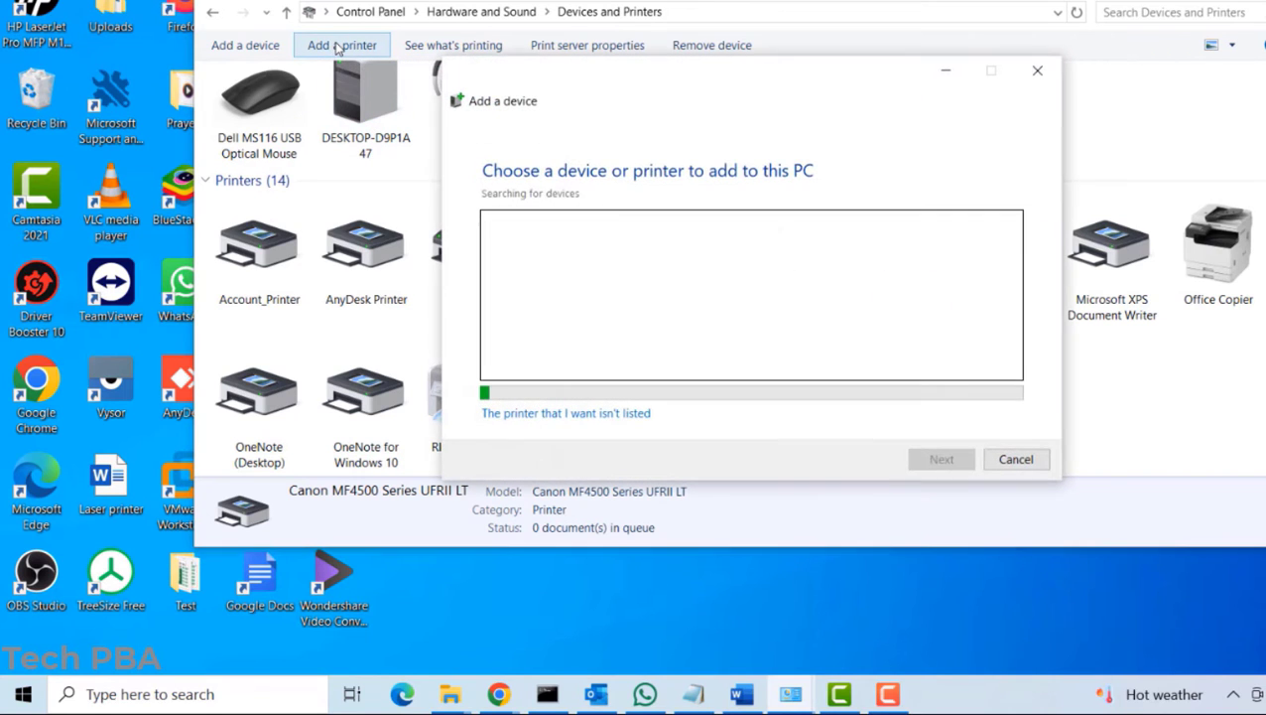
left_click(570, 418)
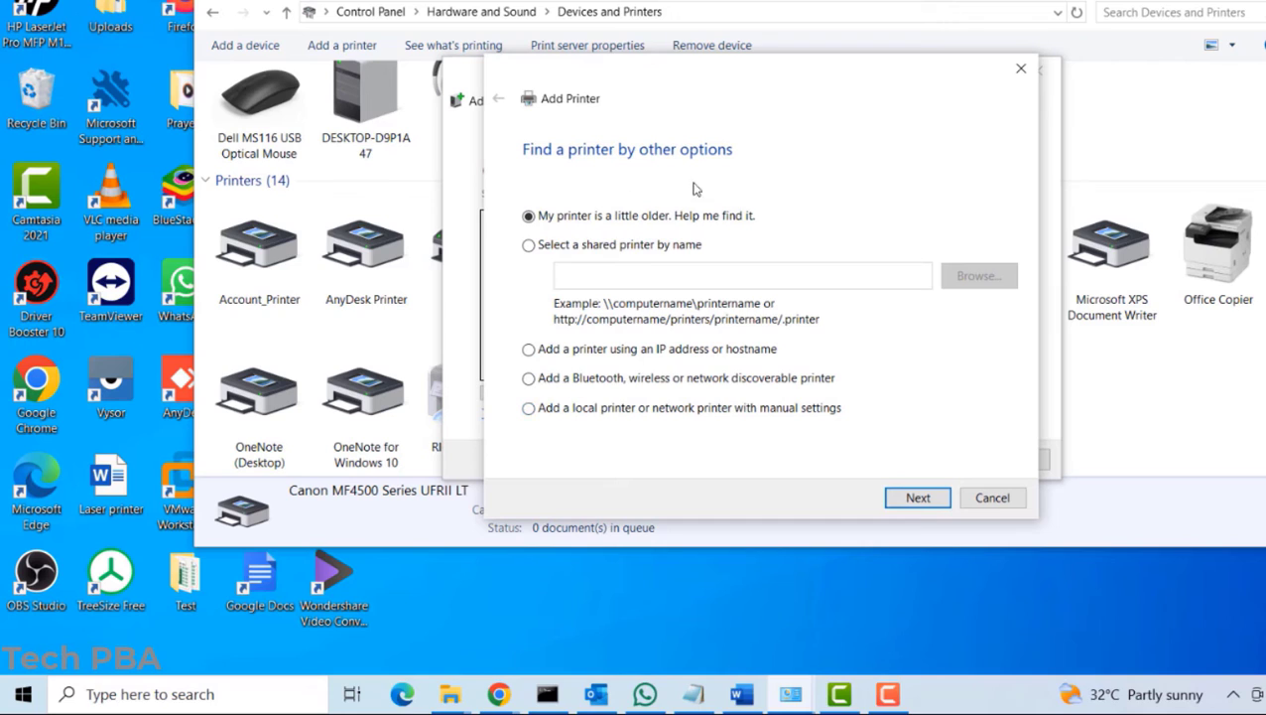
left_click(574, 413)
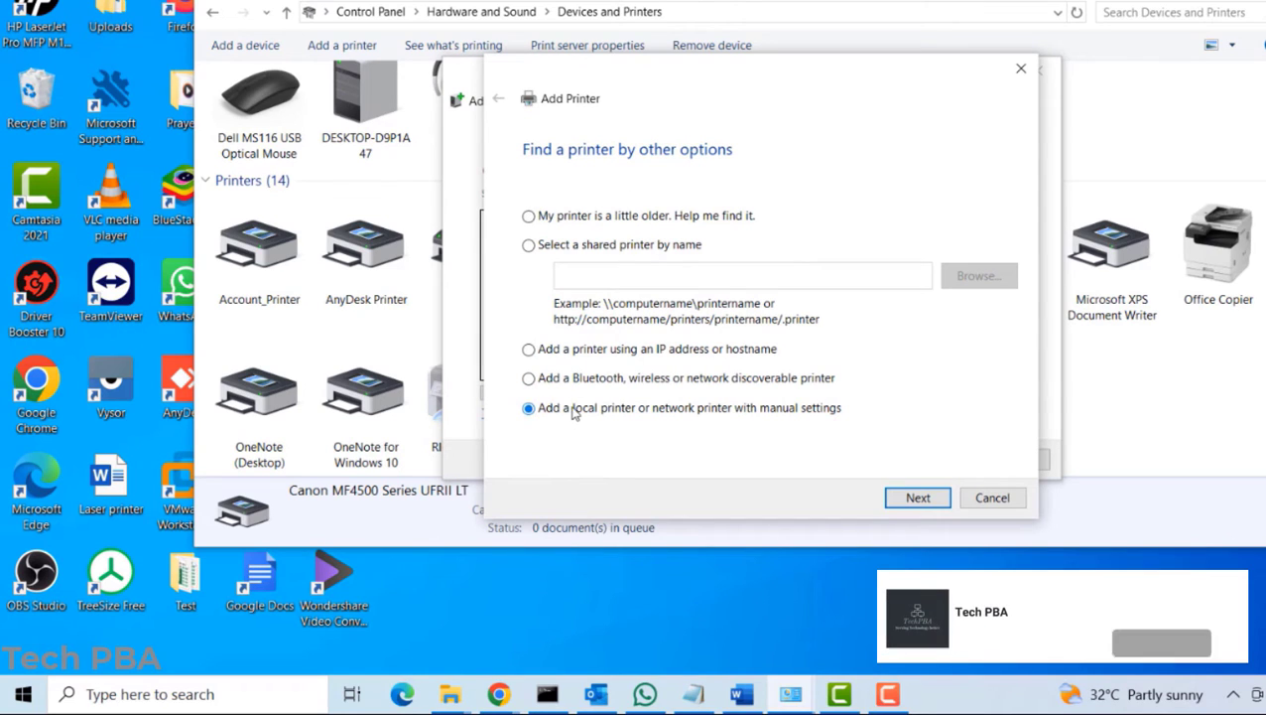
left_click(915, 497)
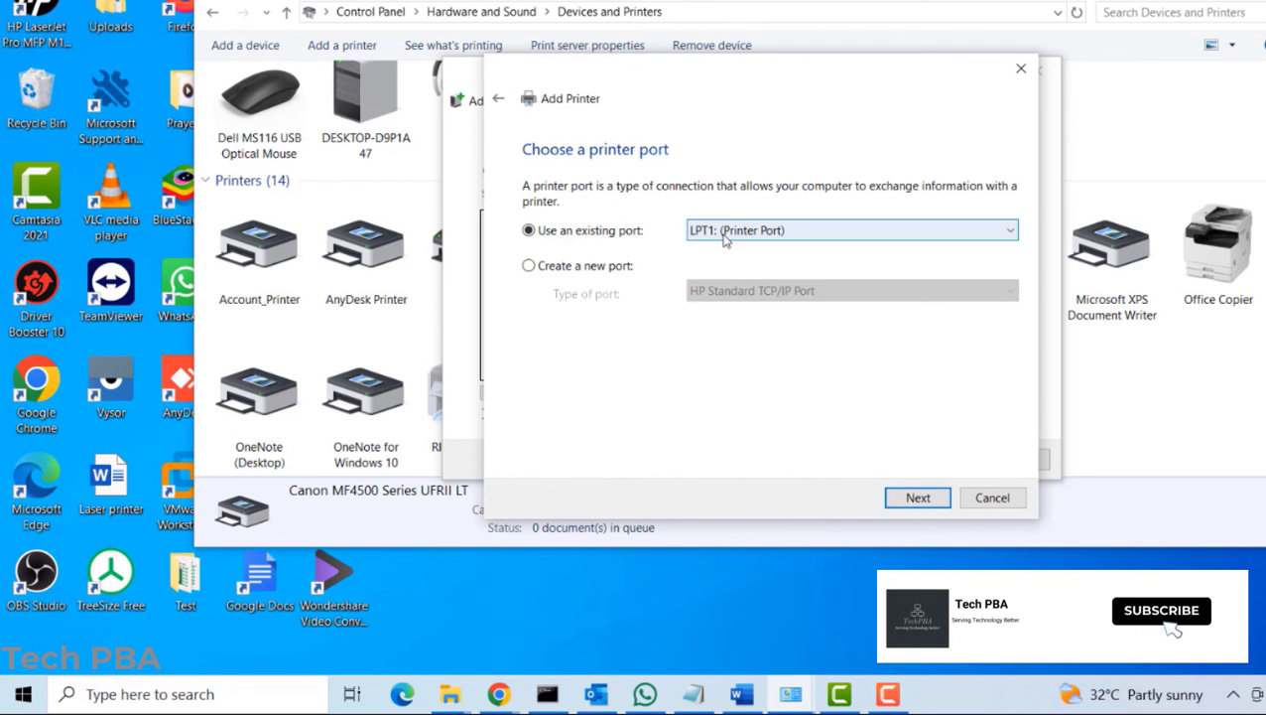
left_click(807, 237)
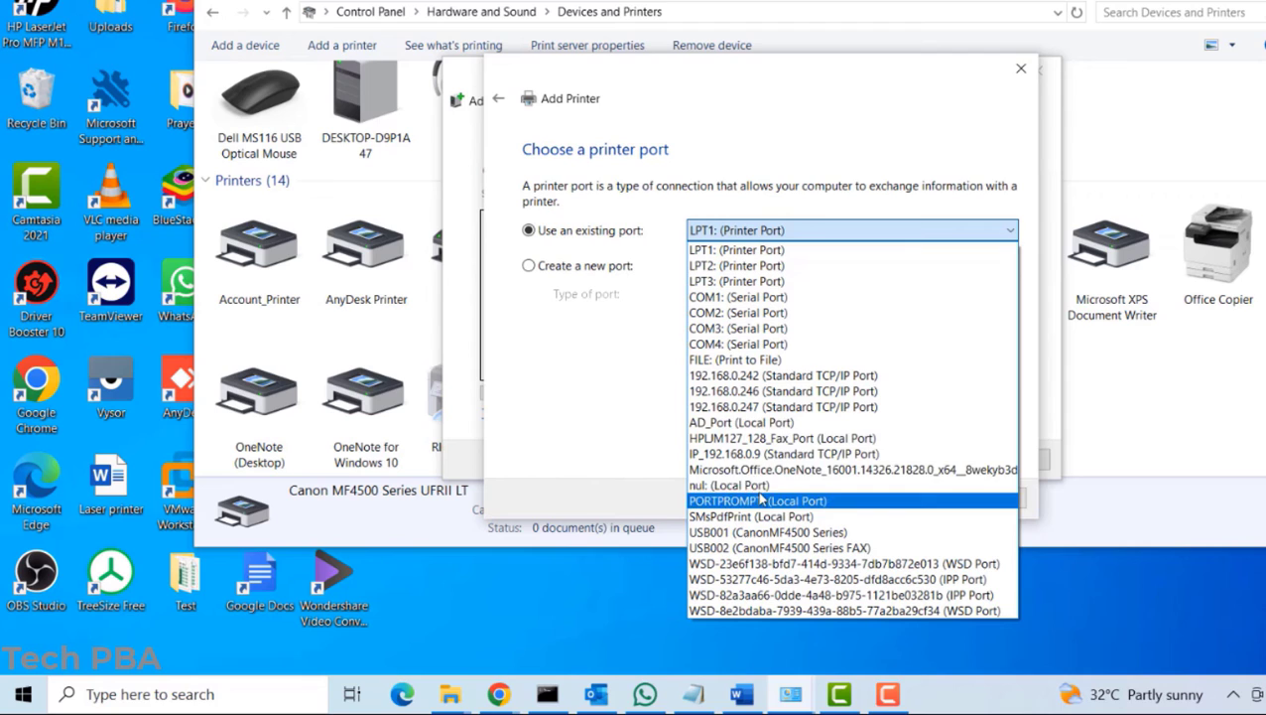
left_click(759, 549)
left_click(918, 497)
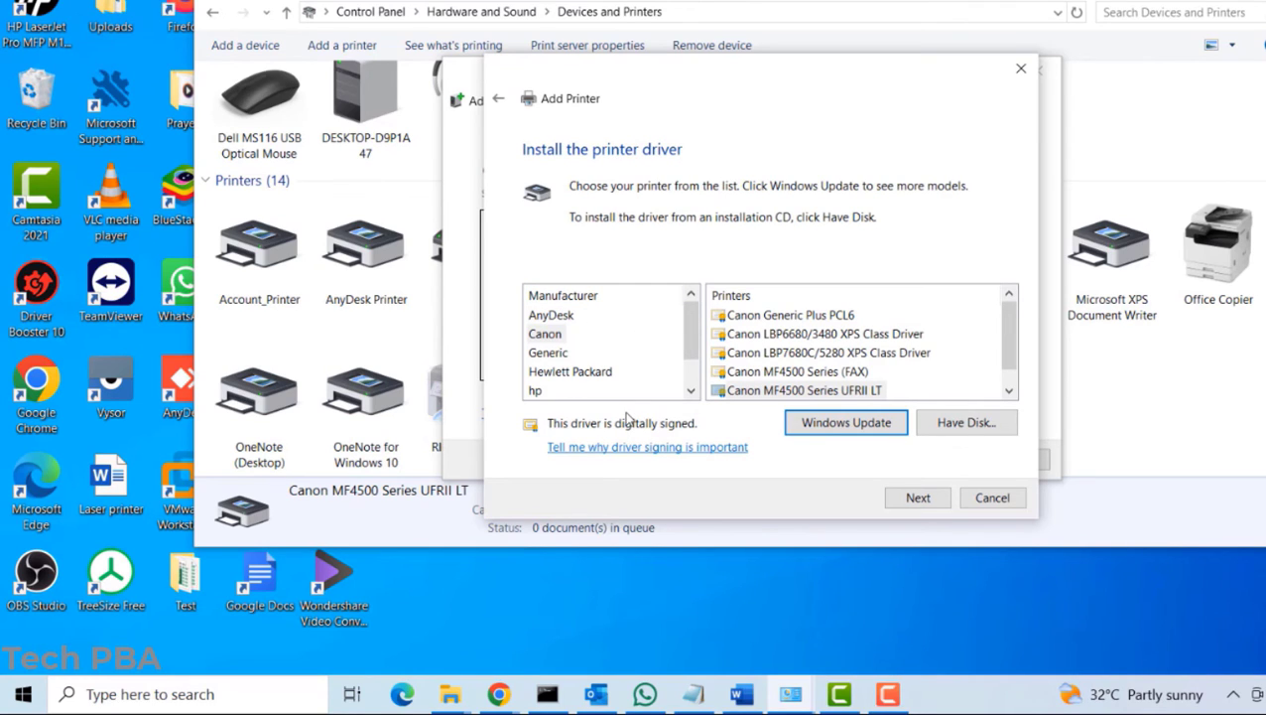
Browse the Canon, HP and RICOH driver lists, then leave the Add Printer dialog.
left_click(547, 334)
left_click_drag(692, 333, 692, 357)
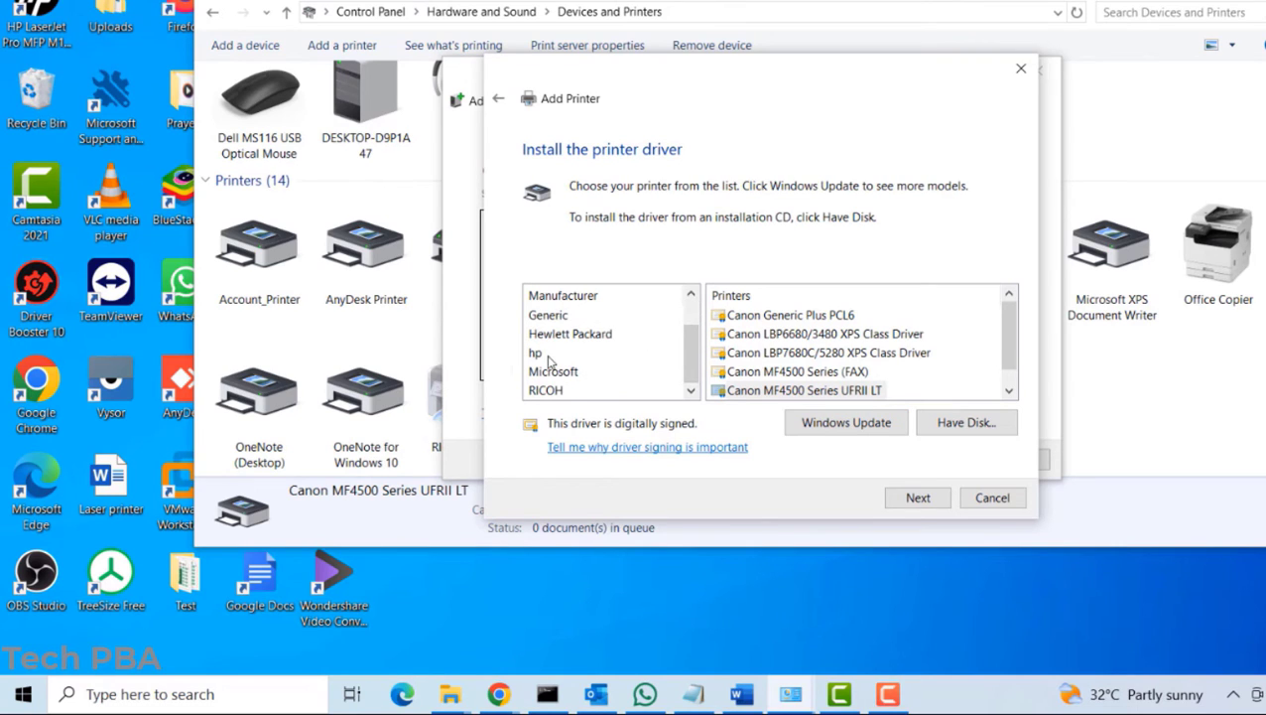
left_click(537, 354)
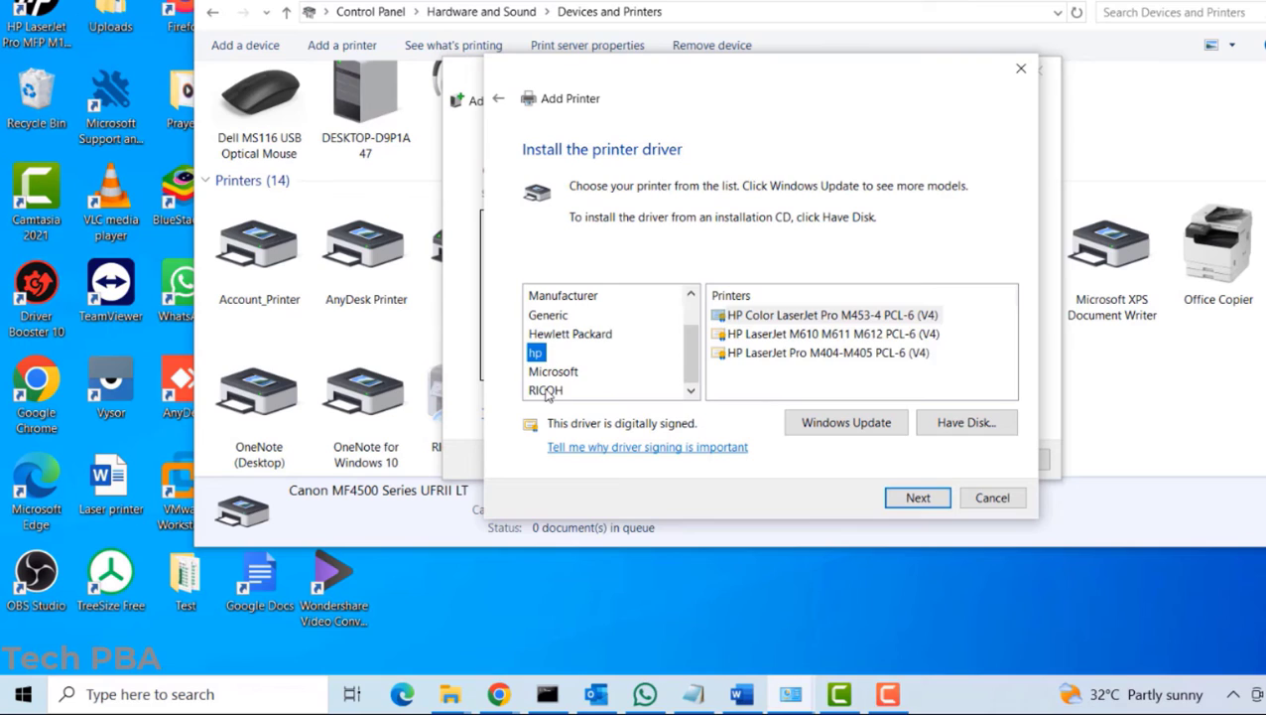
left_click(547, 391)
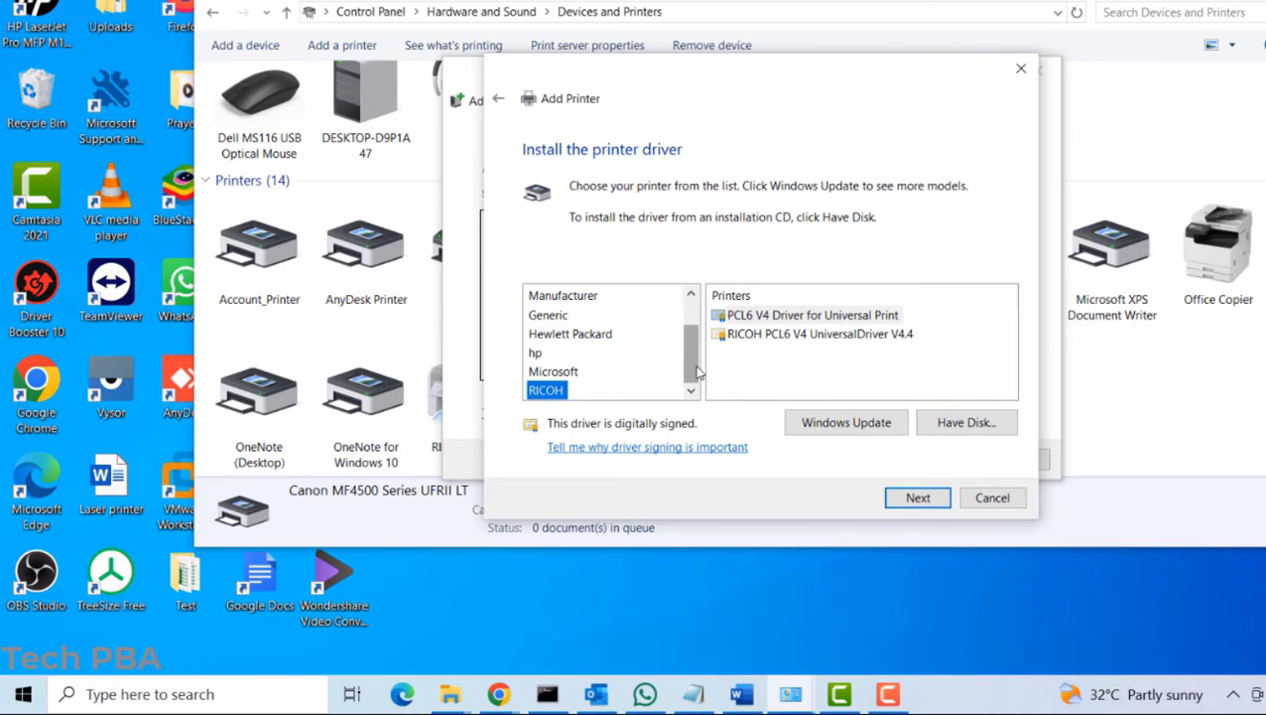
mouse_move(699, 362)
left_mouse_down()
mouse_move(699, 316)
mouse_move(692, 352)
left_mouse_up()
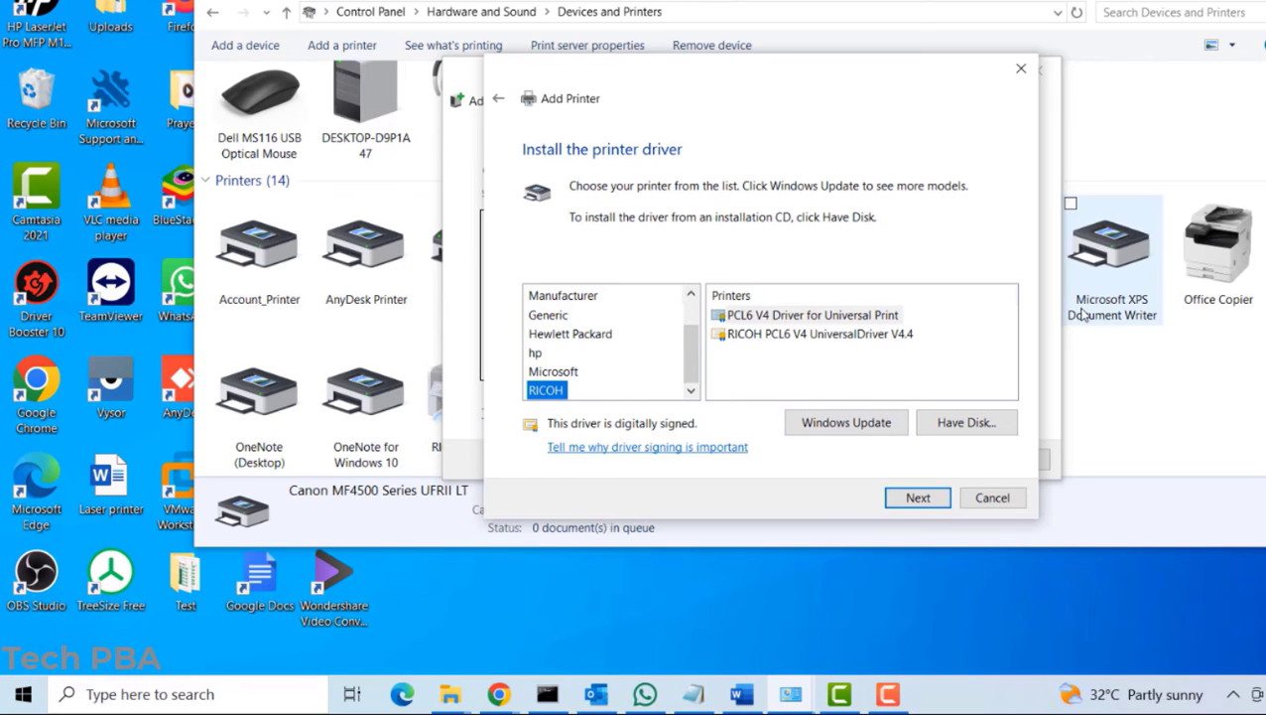
left_click(1022, 565)
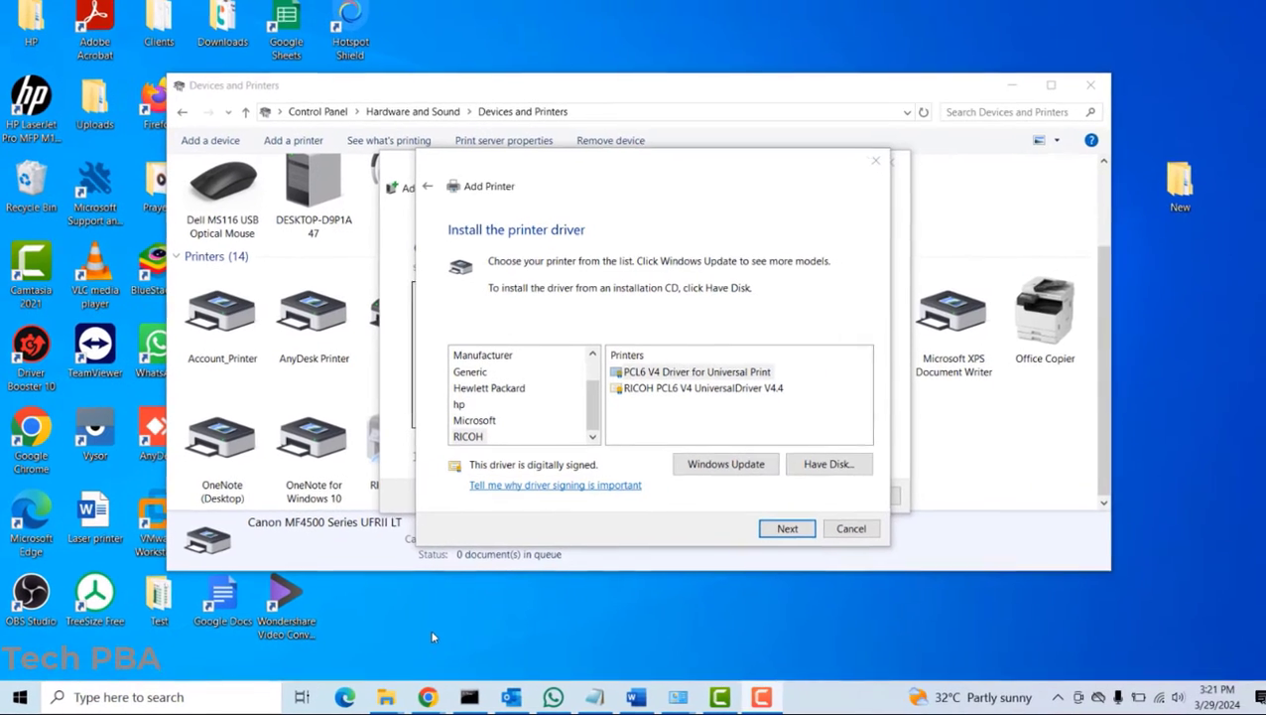
Rerun the 'canon mf4570dn printer driver download' search and open Canon Europe's result in a new tab.
mouse_move(428, 697)
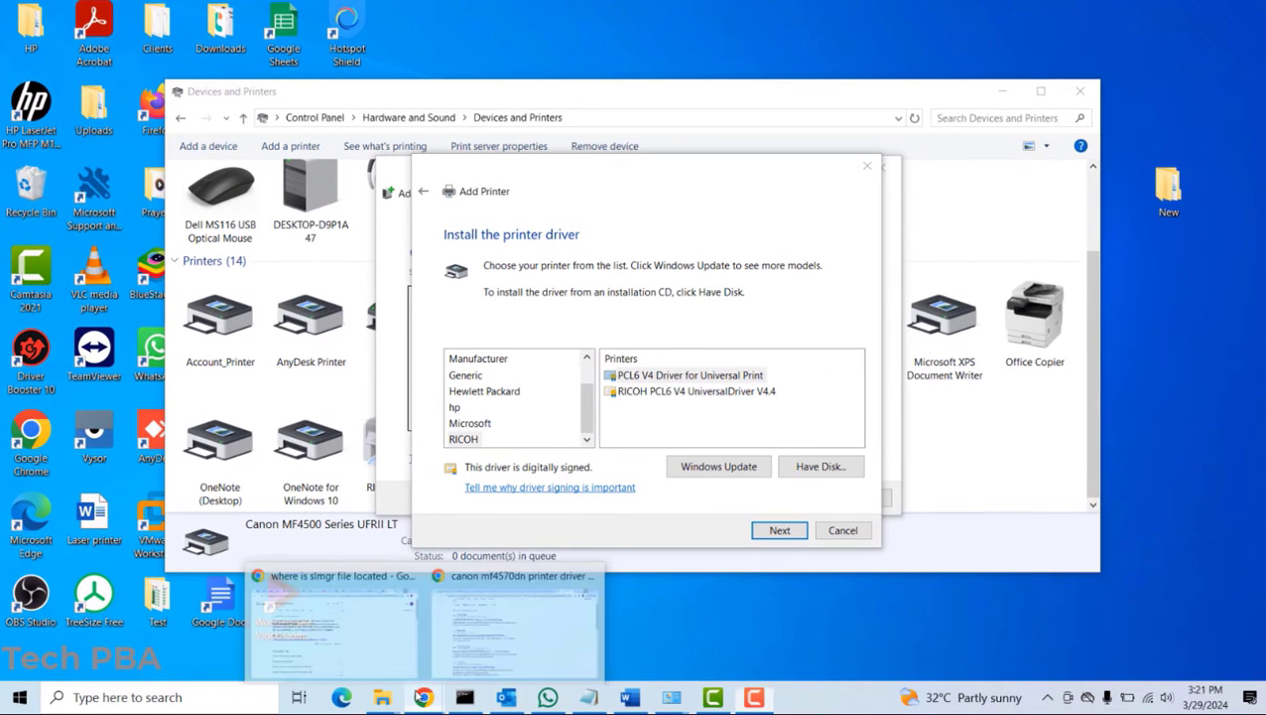
left_click(506, 635)
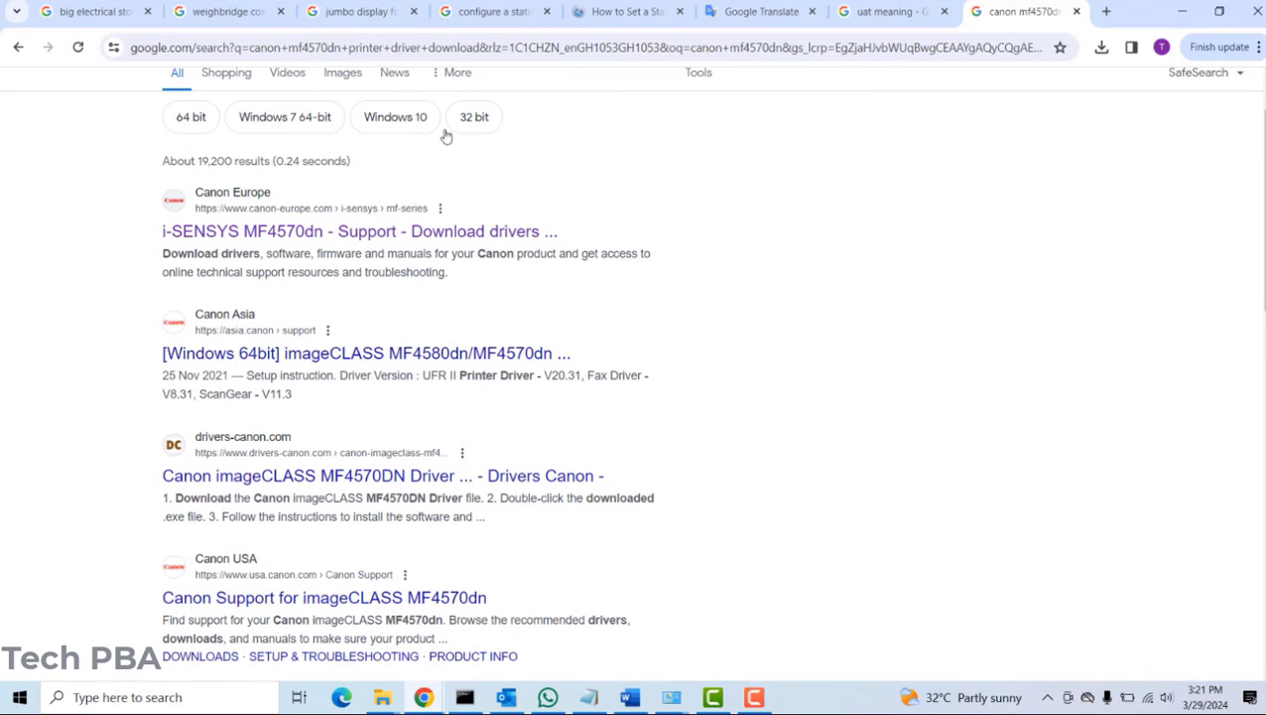
scroll(1135, 210, "up", 2)
right_click(1135, 139)
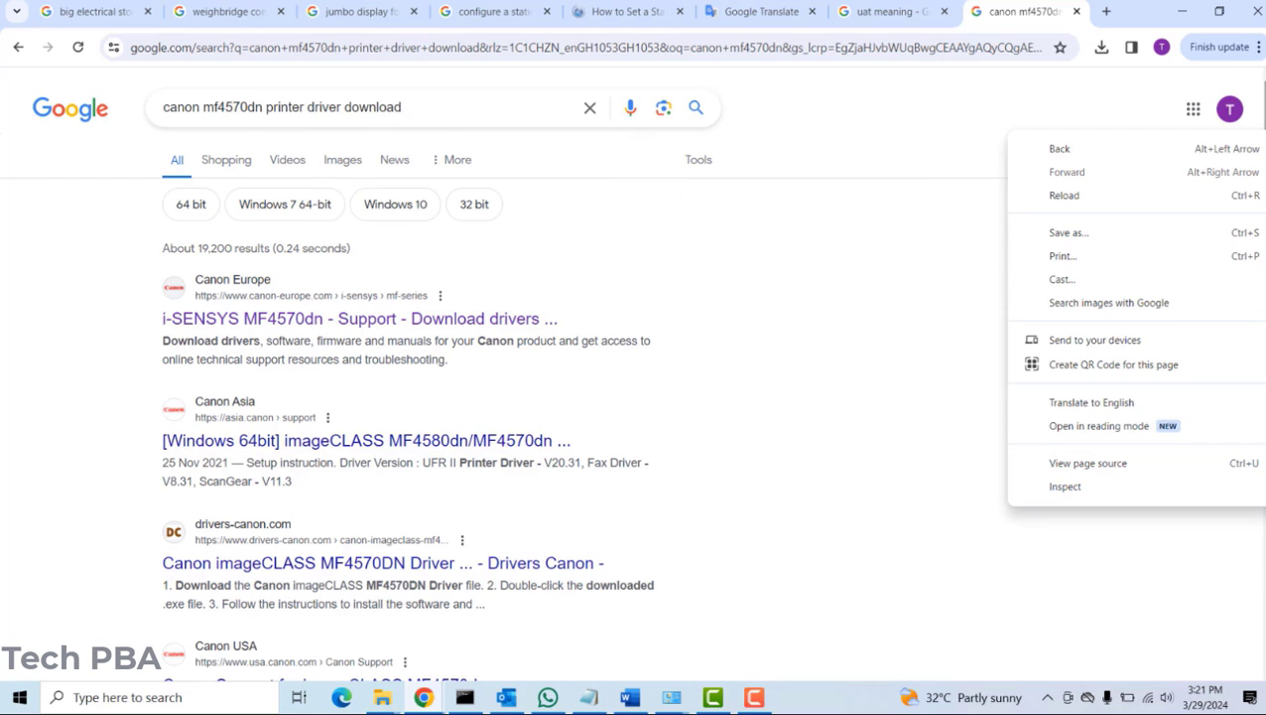
left_click(438, 101)
left_click(440, 101)
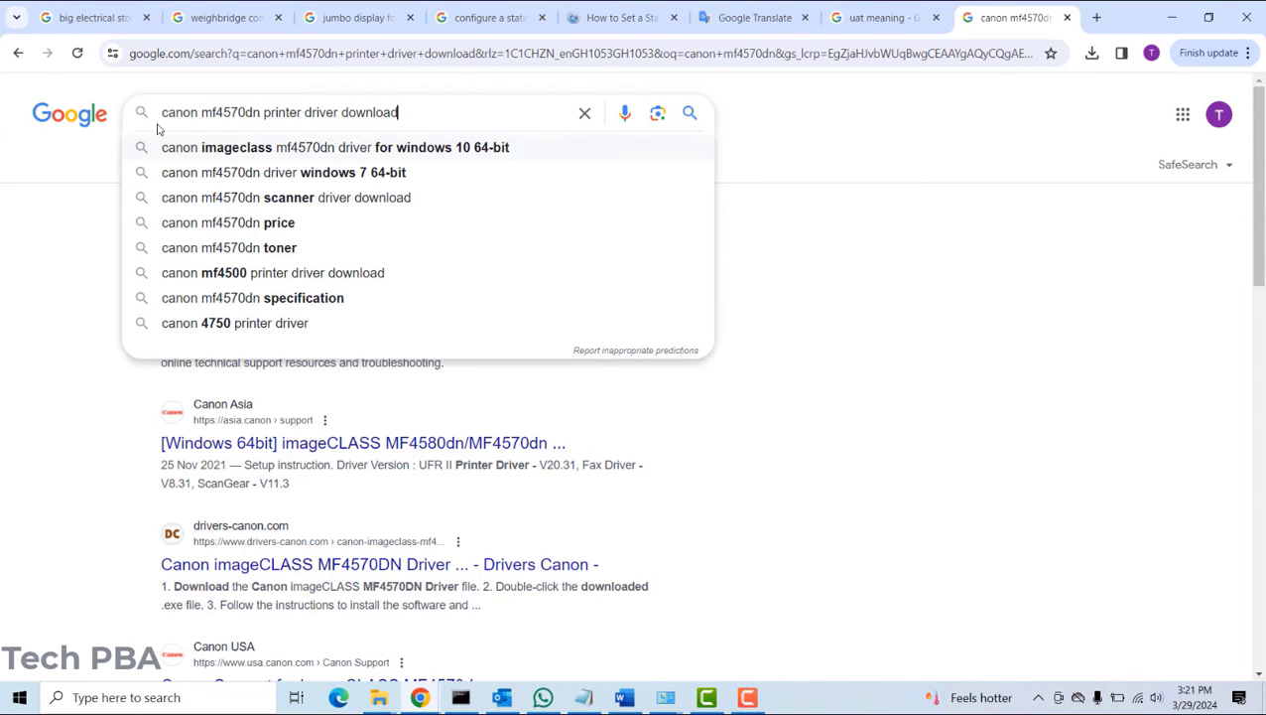
left_click_drag(162, 112, 408, 131)
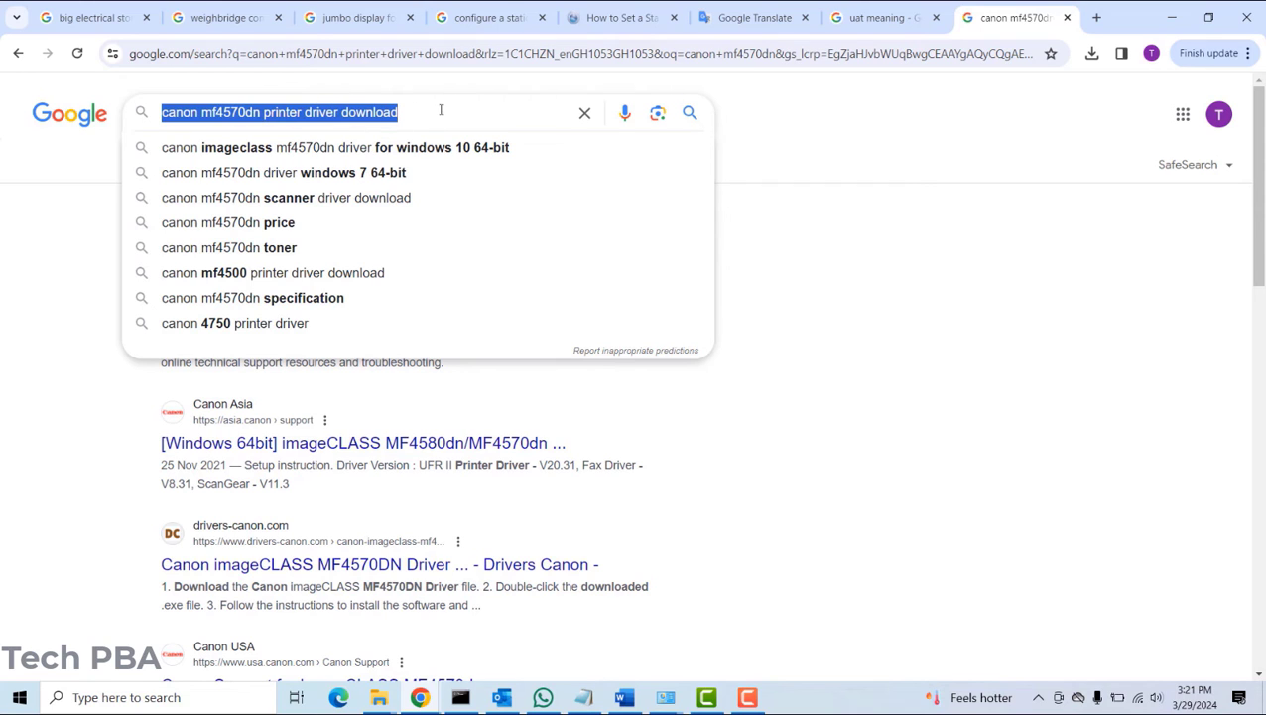
left_click(448, 110)
key("Return")
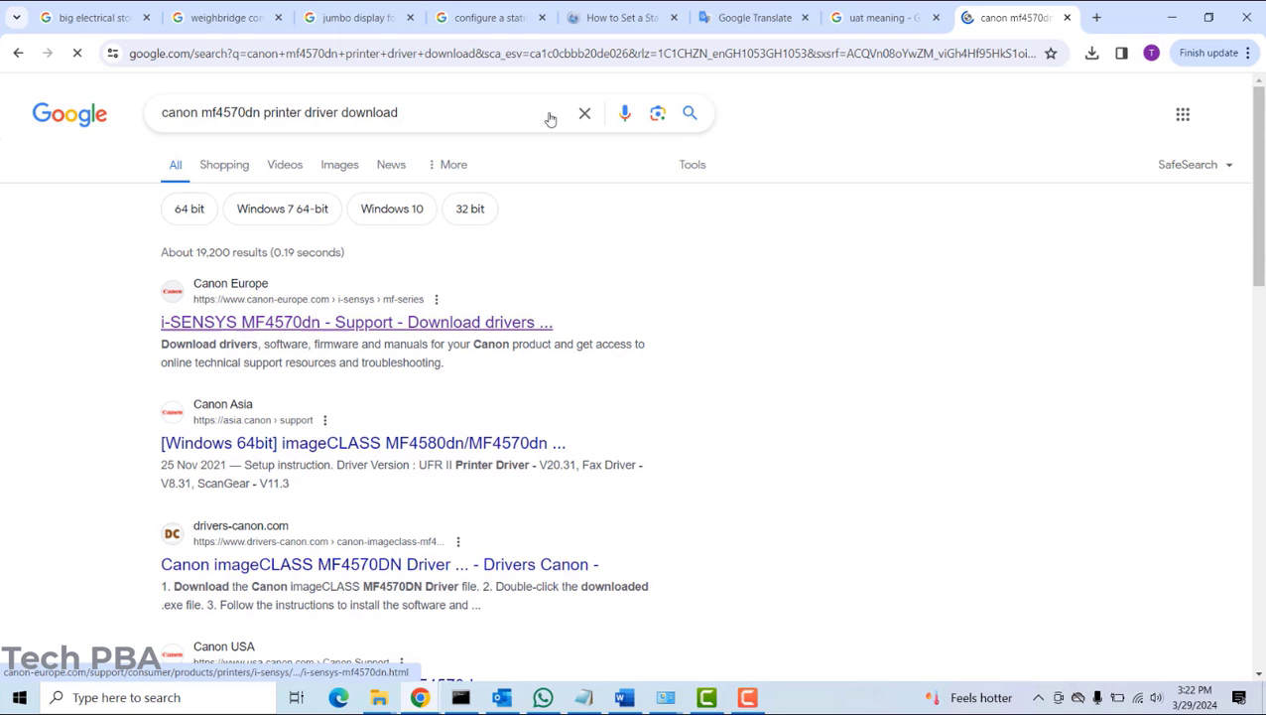
right_click(300, 329)
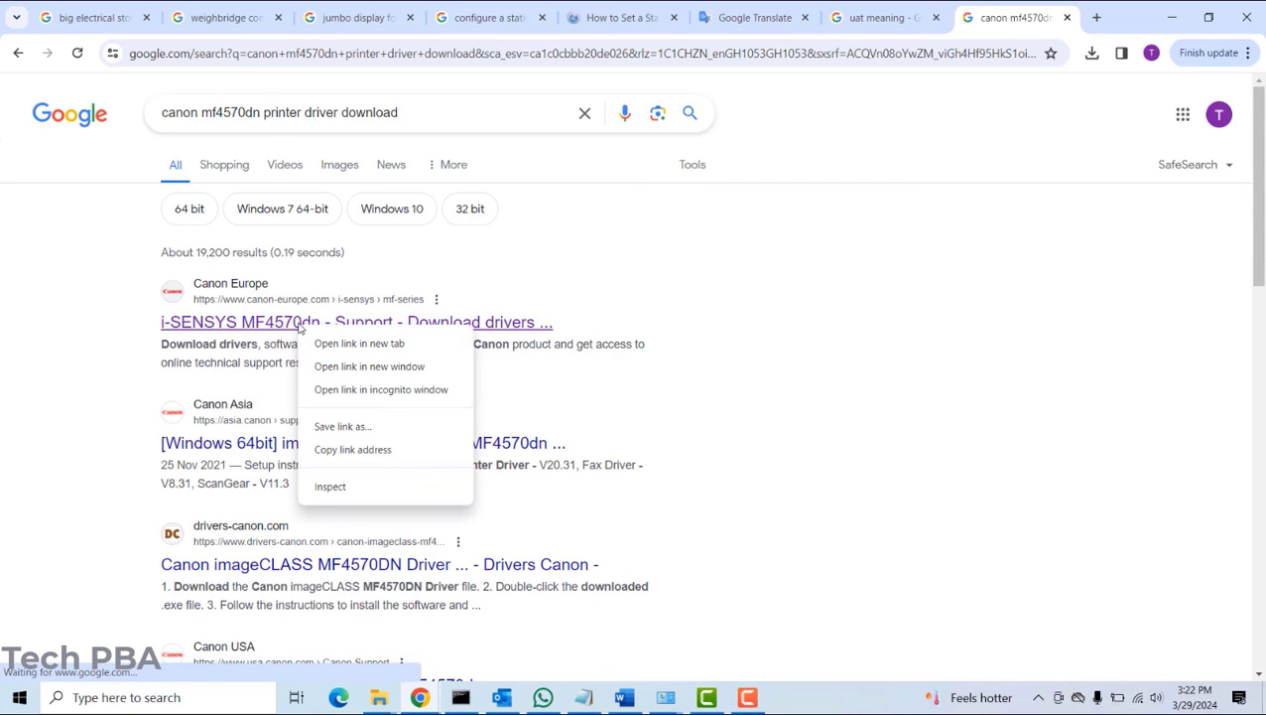
left_click(362, 344)
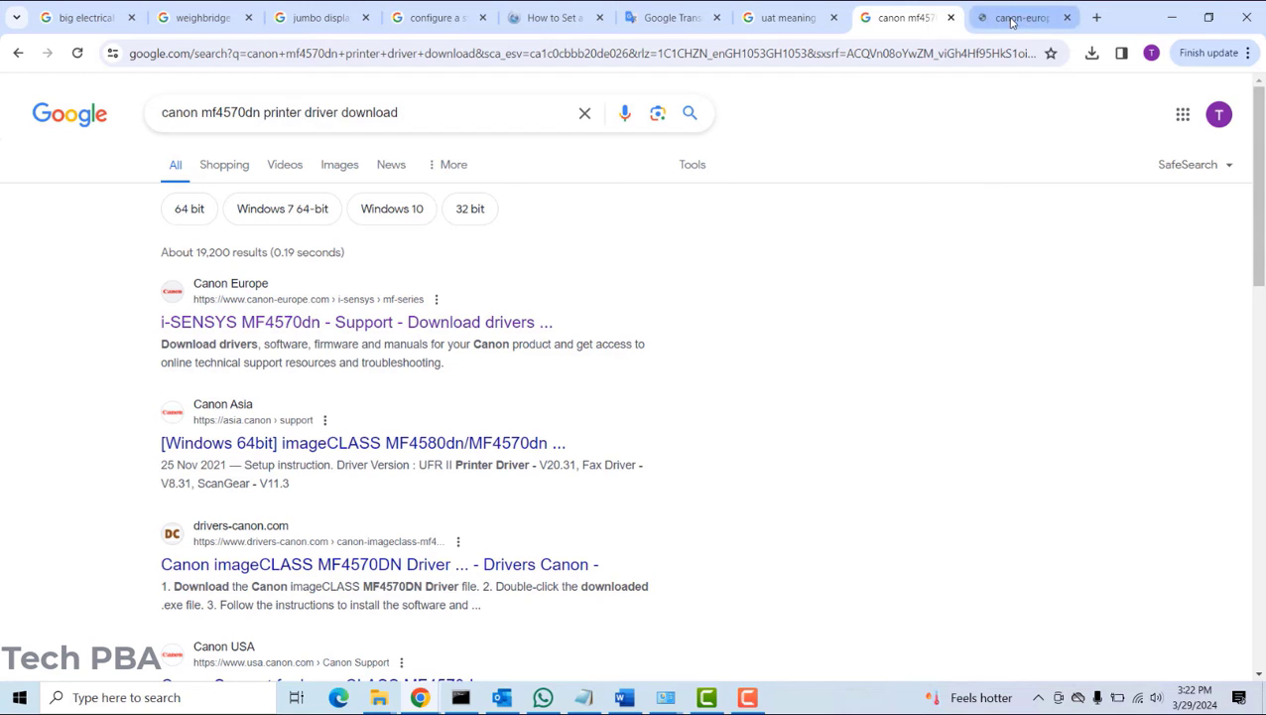
Download the 25.2 MB 64-bit MF4580dn/MF4570dn MFDrivers package and confirm it finished.
left_click(1013, 20)
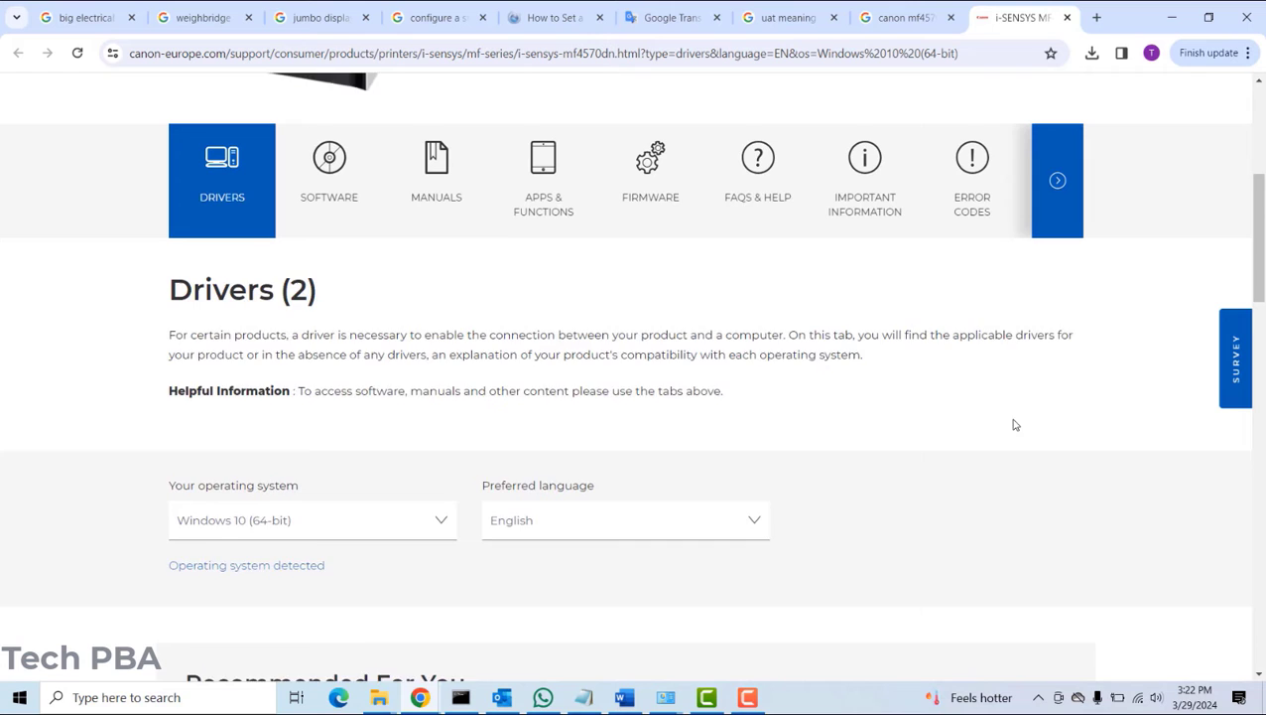
scroll(1014, 425, "down", 3)
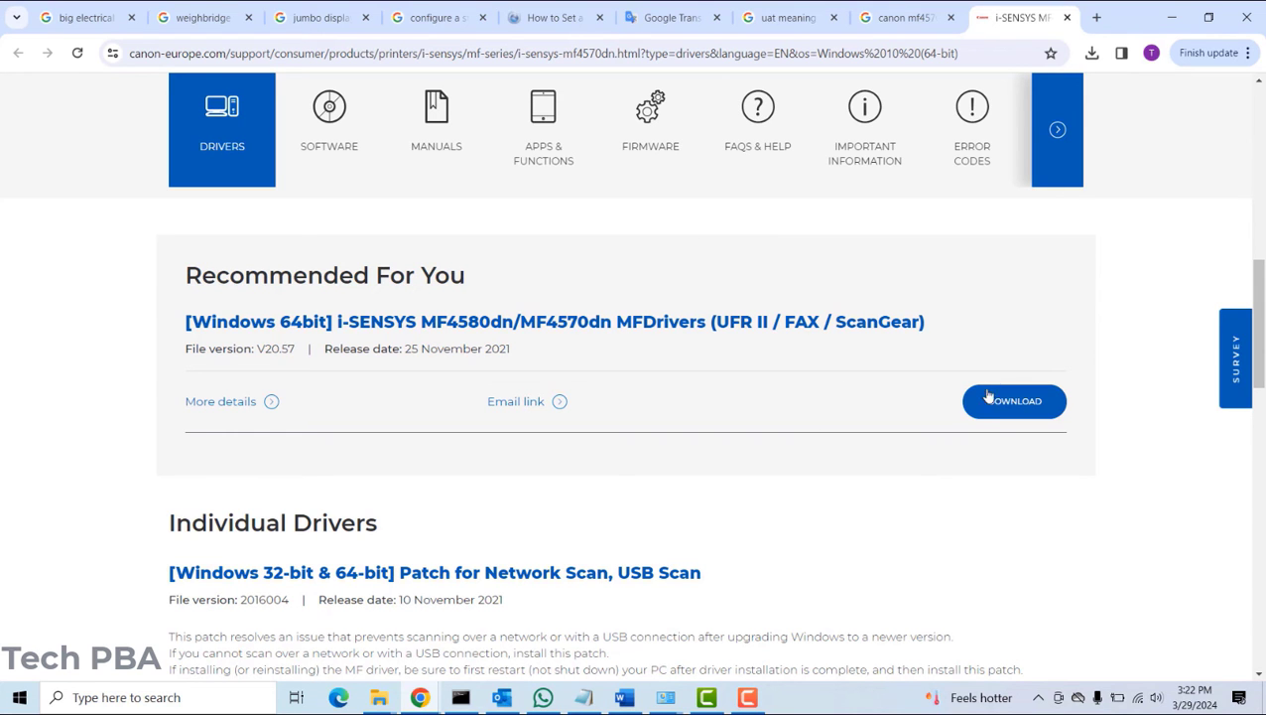
left_click(1015, 402)
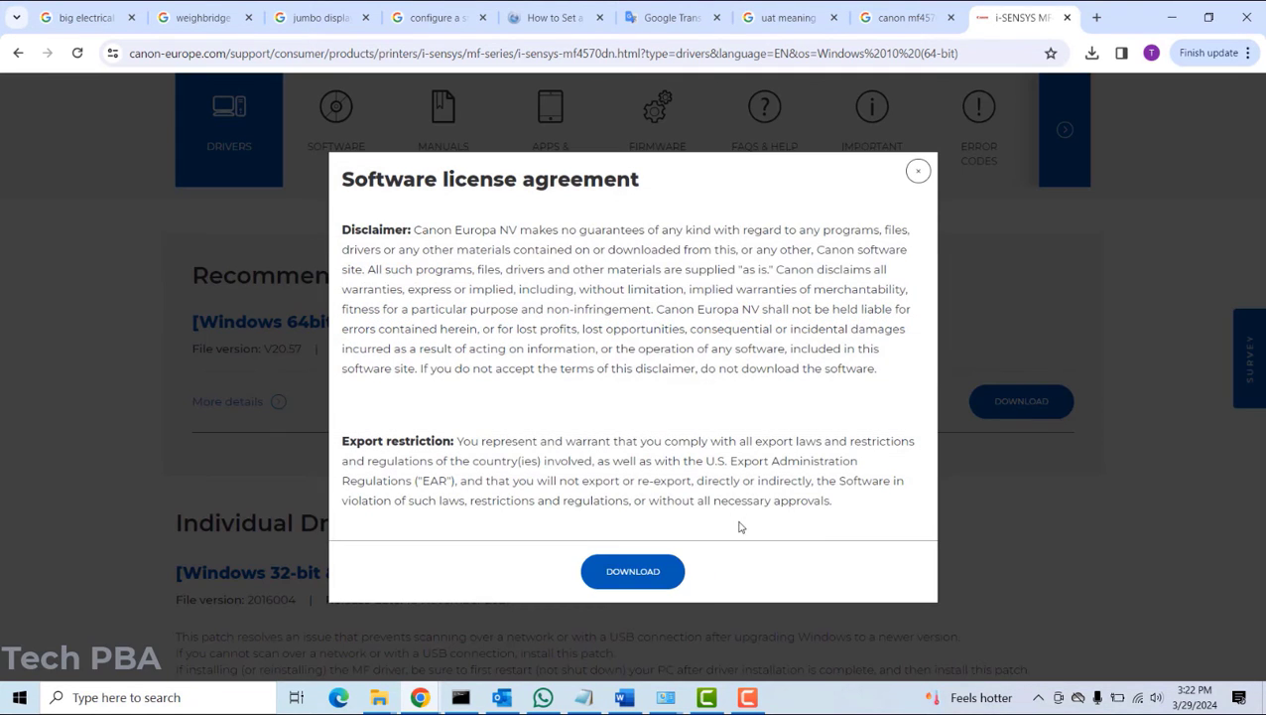
left_click(642, 572)
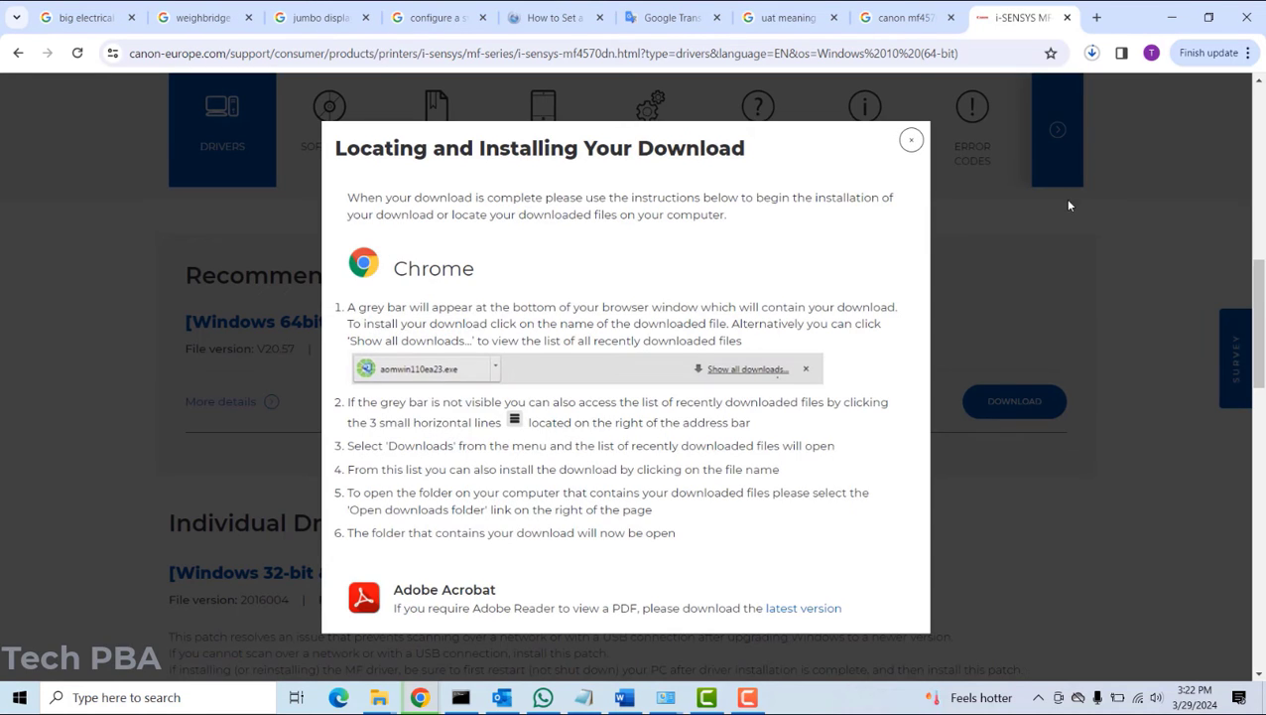
left_click(1091, 55)
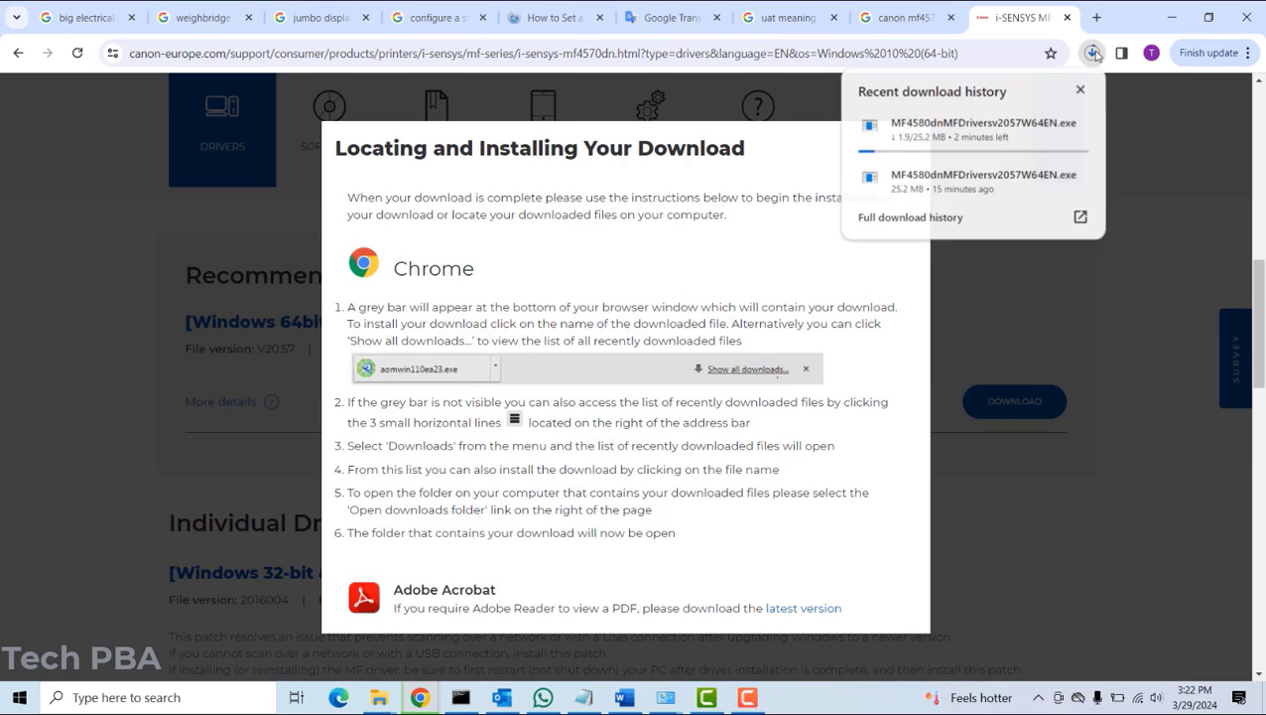
left_click(1091, 363)
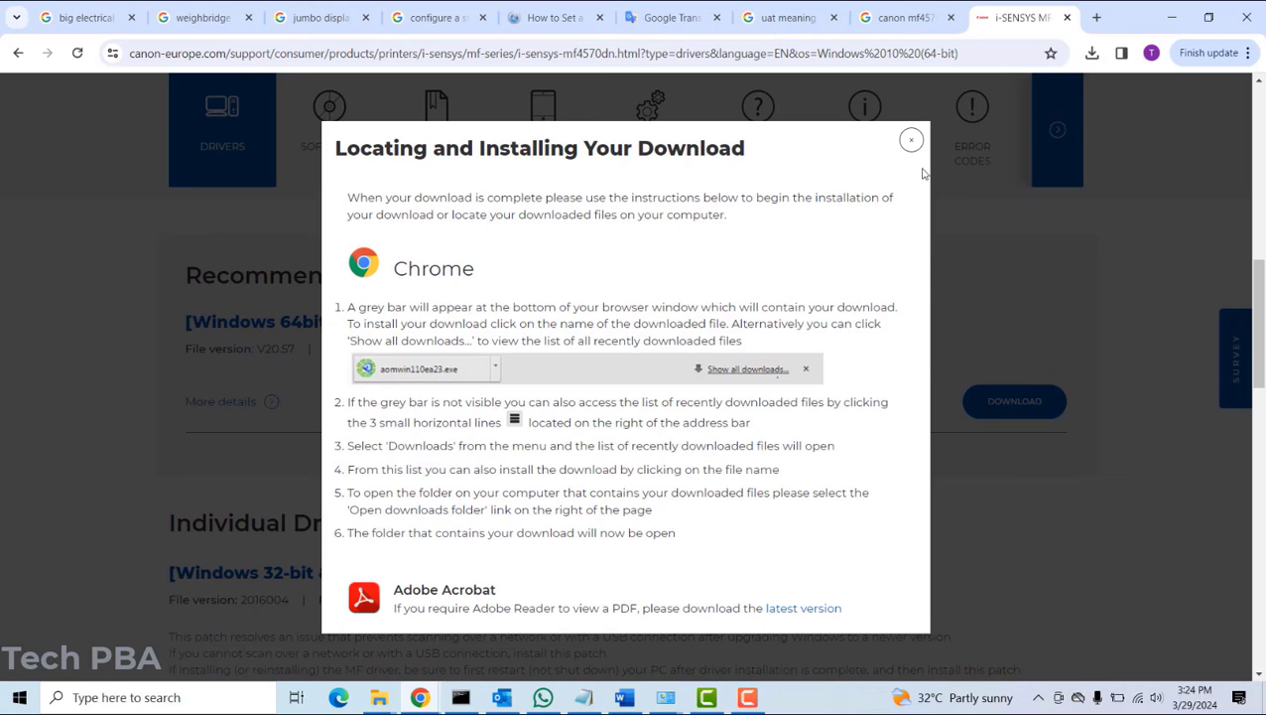
left_click(1092, 52)
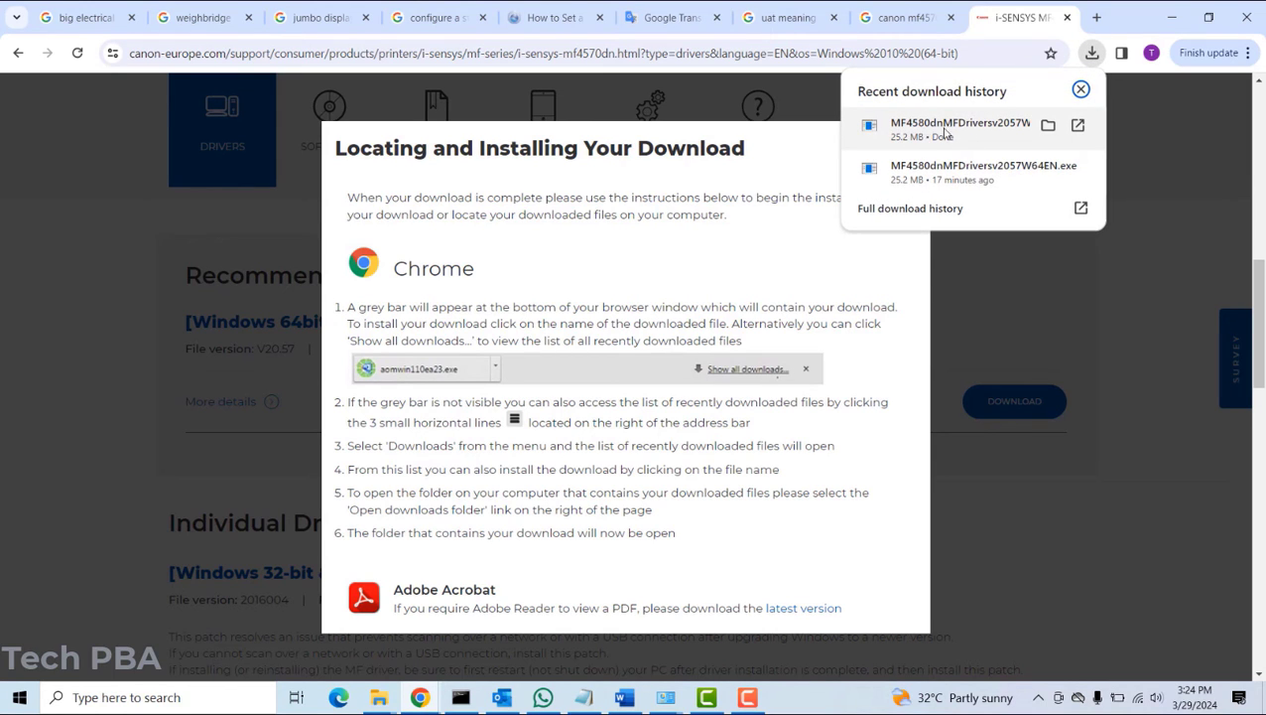
Extract MF4580dnMFDriversv2057W64EN.exe with 7-Zip into Downloads\Extracts\Canon.
left_click(1049, 126)
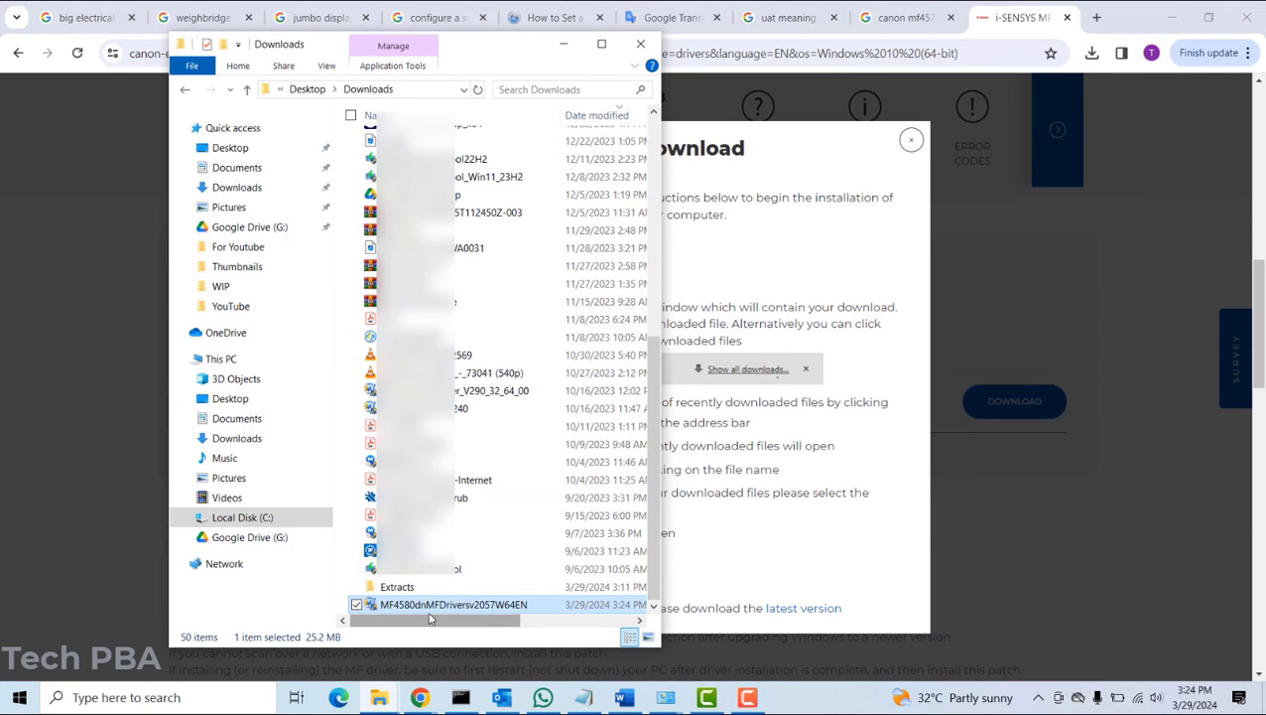
right_click(437, 610)
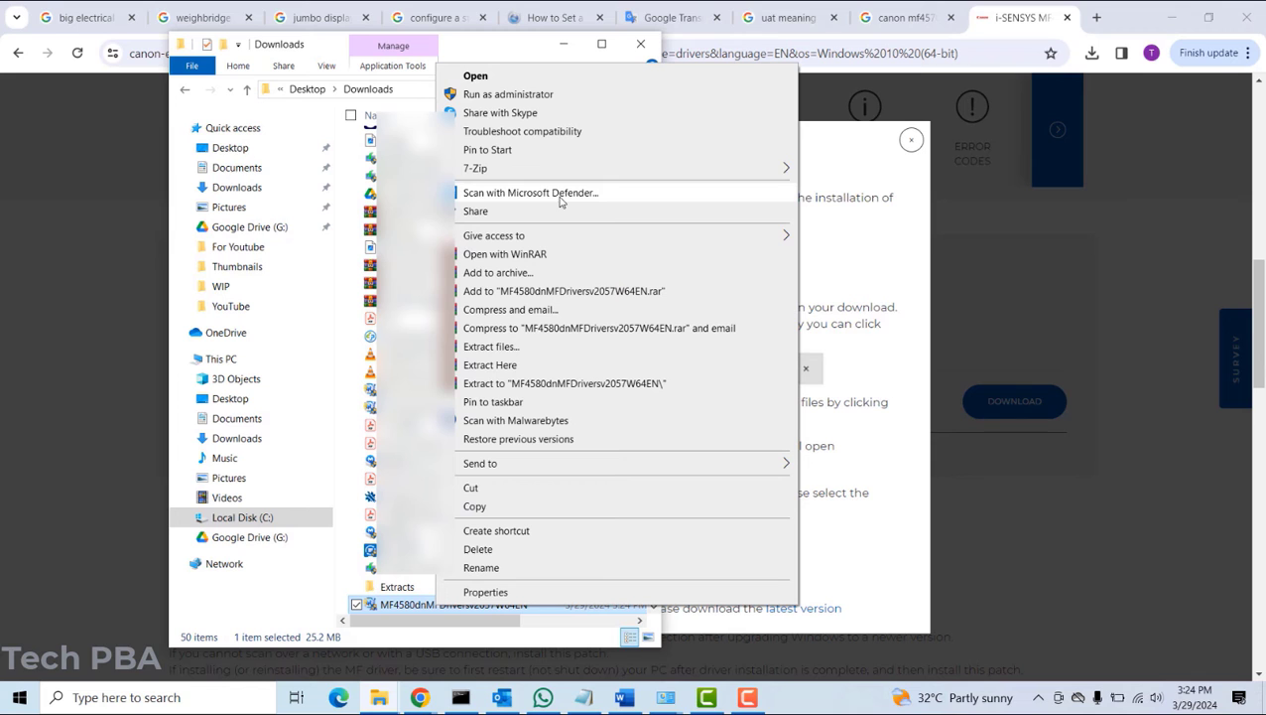
mouse_move(741, 167)
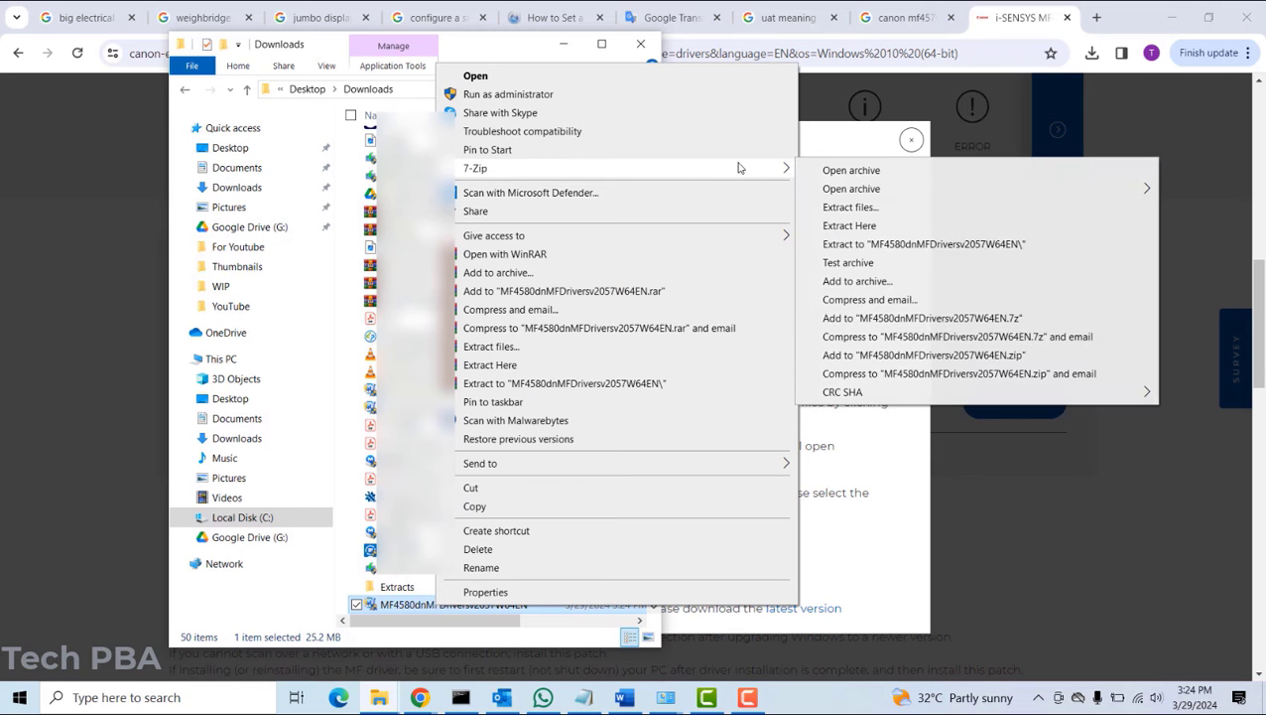
left_click(863, 208)
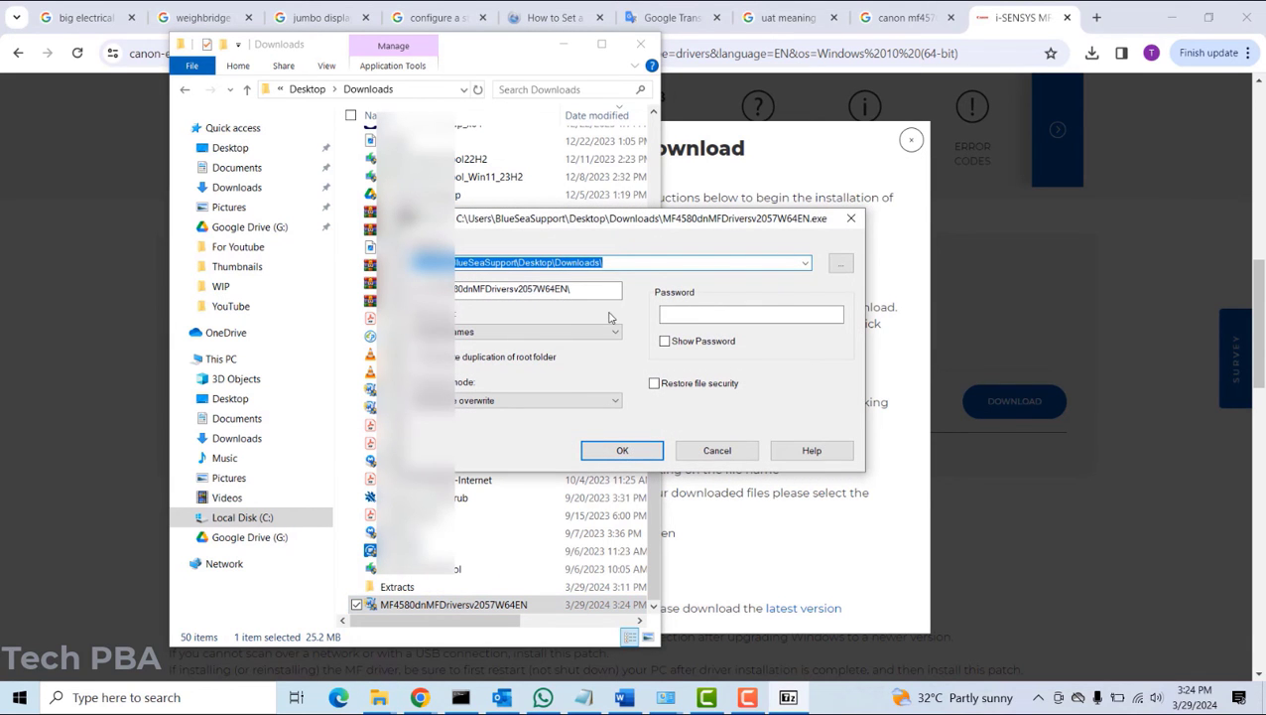
left_click(841, 264)
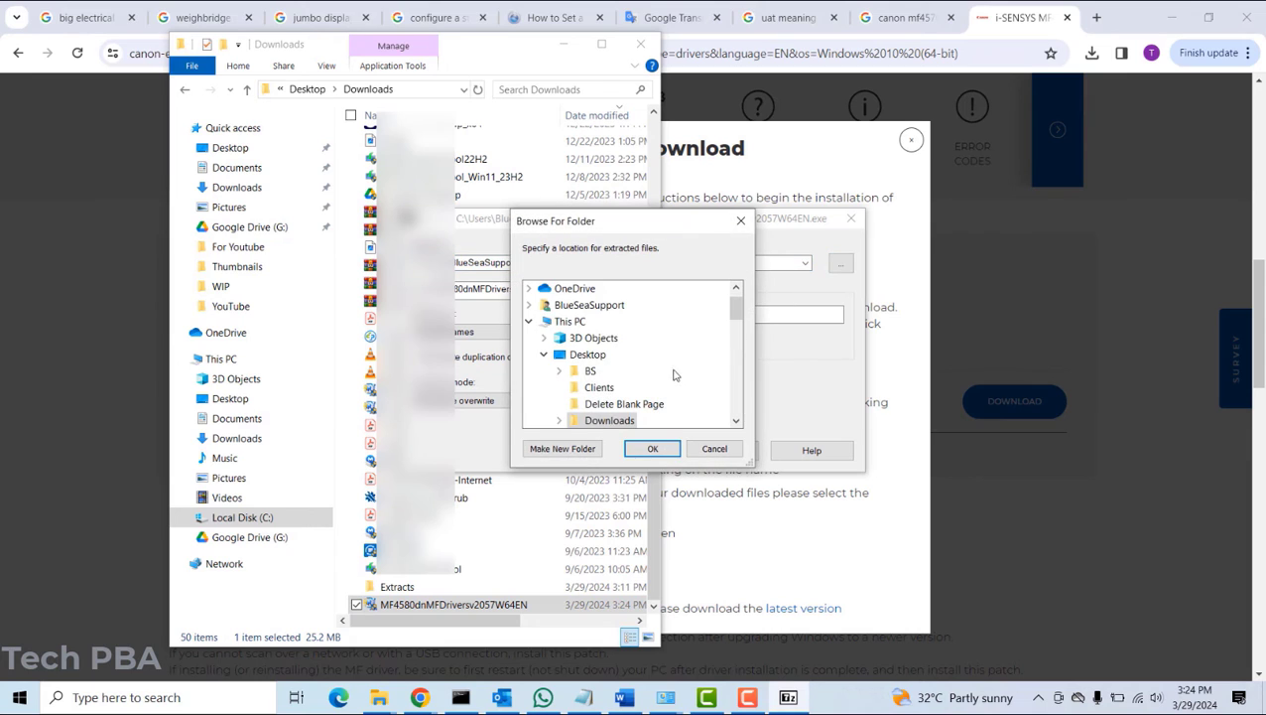
left_click(558, 420)
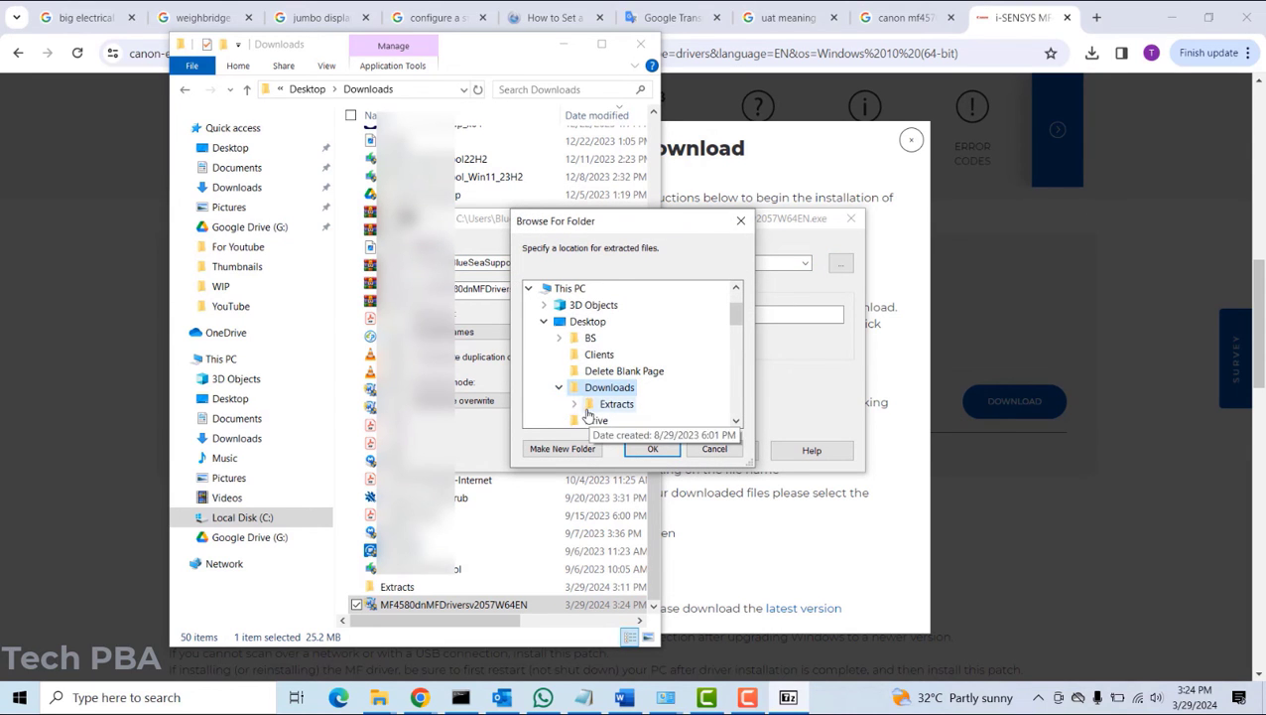
left_click(575, 404)
left_click(629, 337)
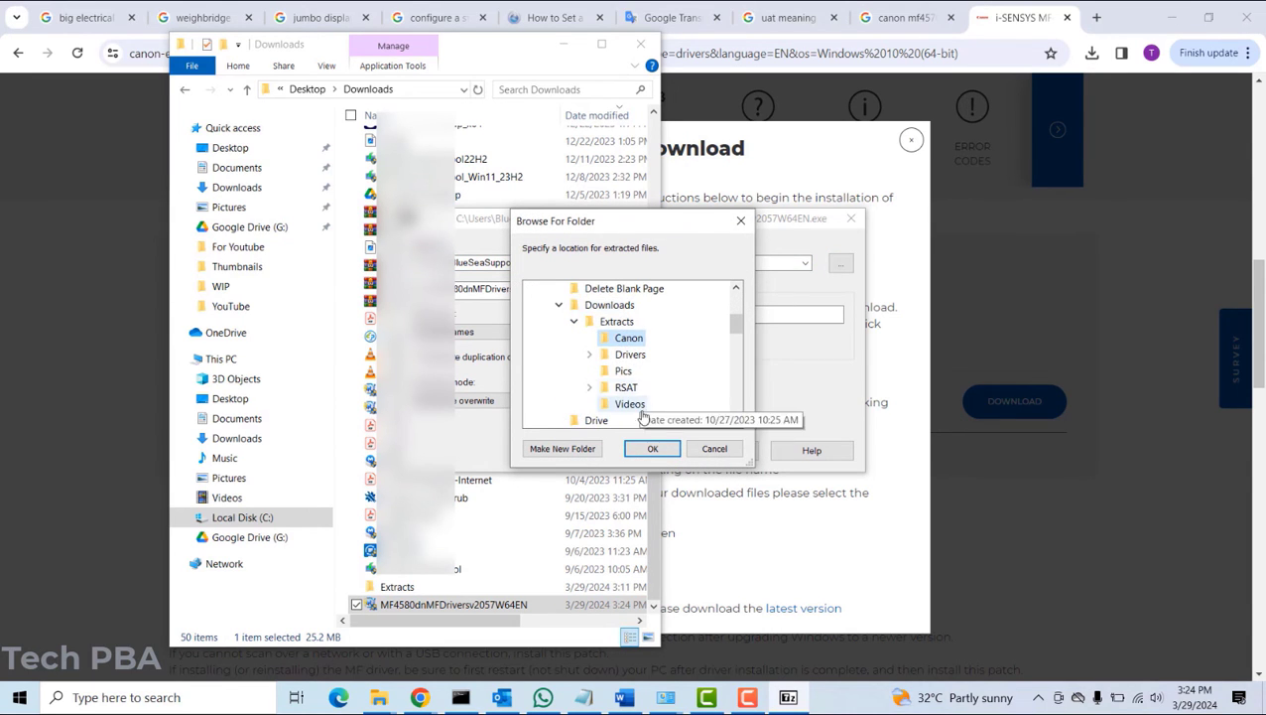
left_click(652, 449)
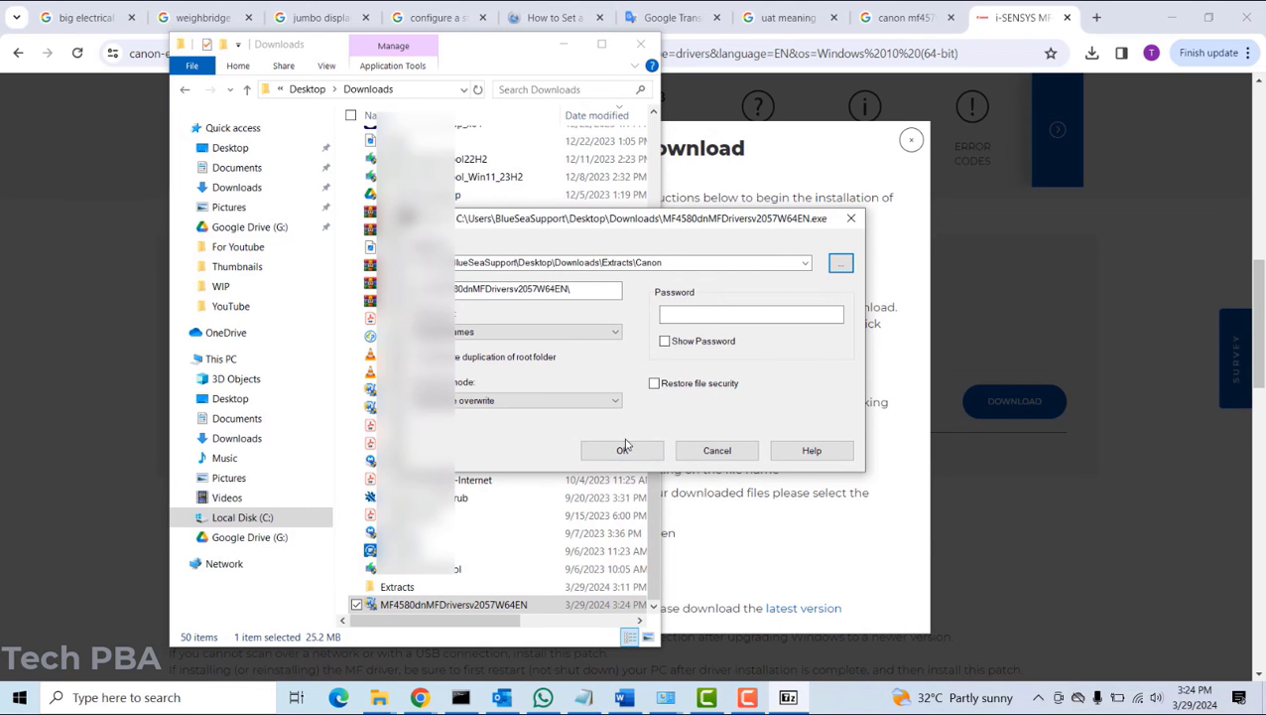
left_click(622, 452)
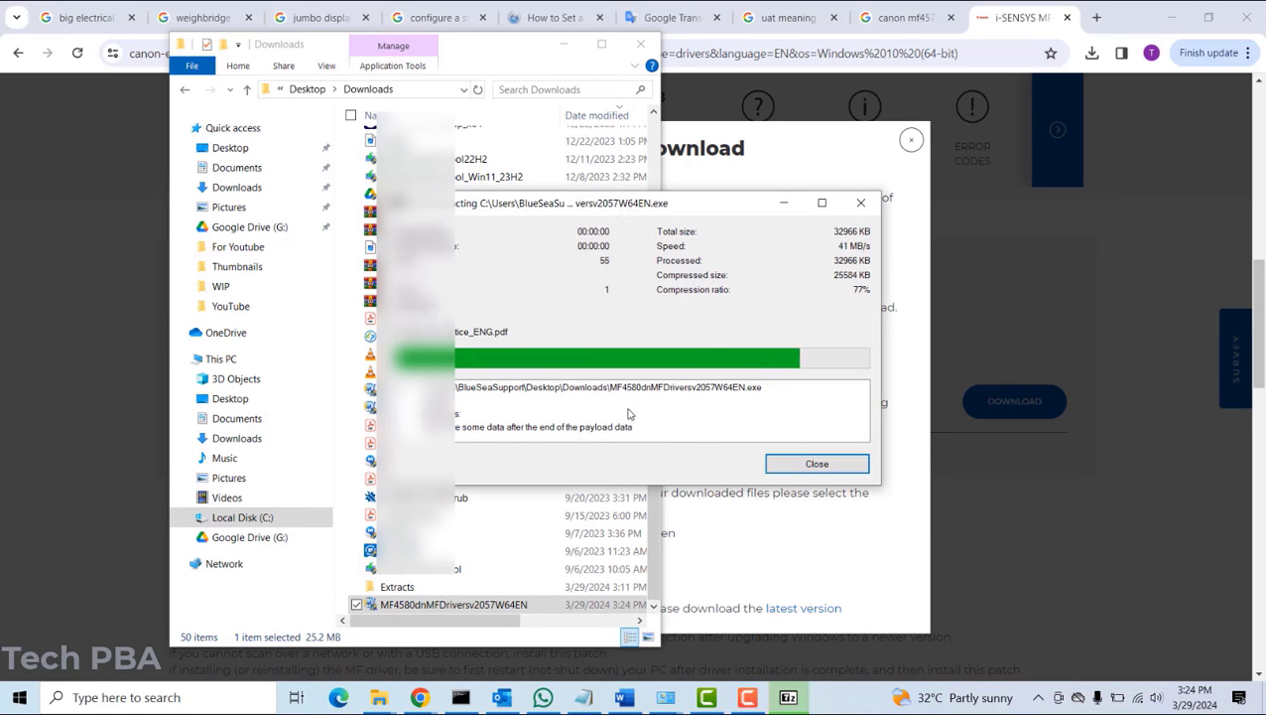
left_click(814, 465)
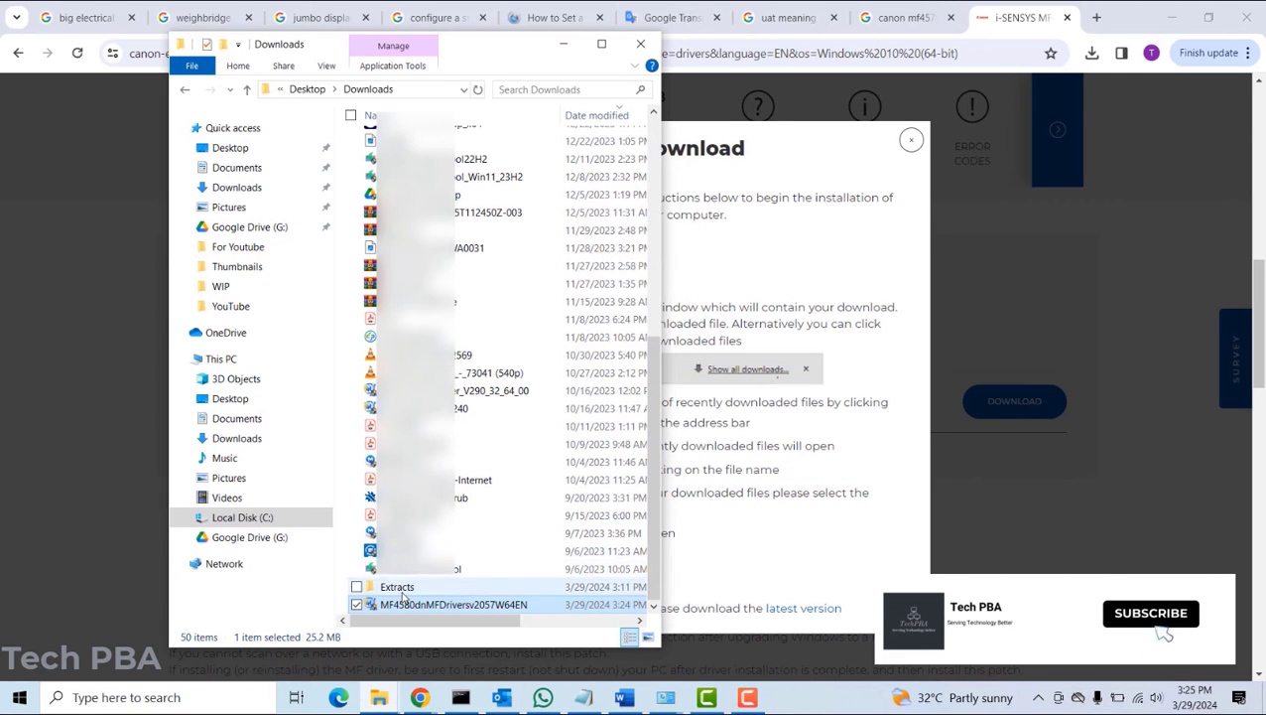
Navigate to the extracted package's x64\Driver folder in Extracts\Canon.
double_click(401, 590)
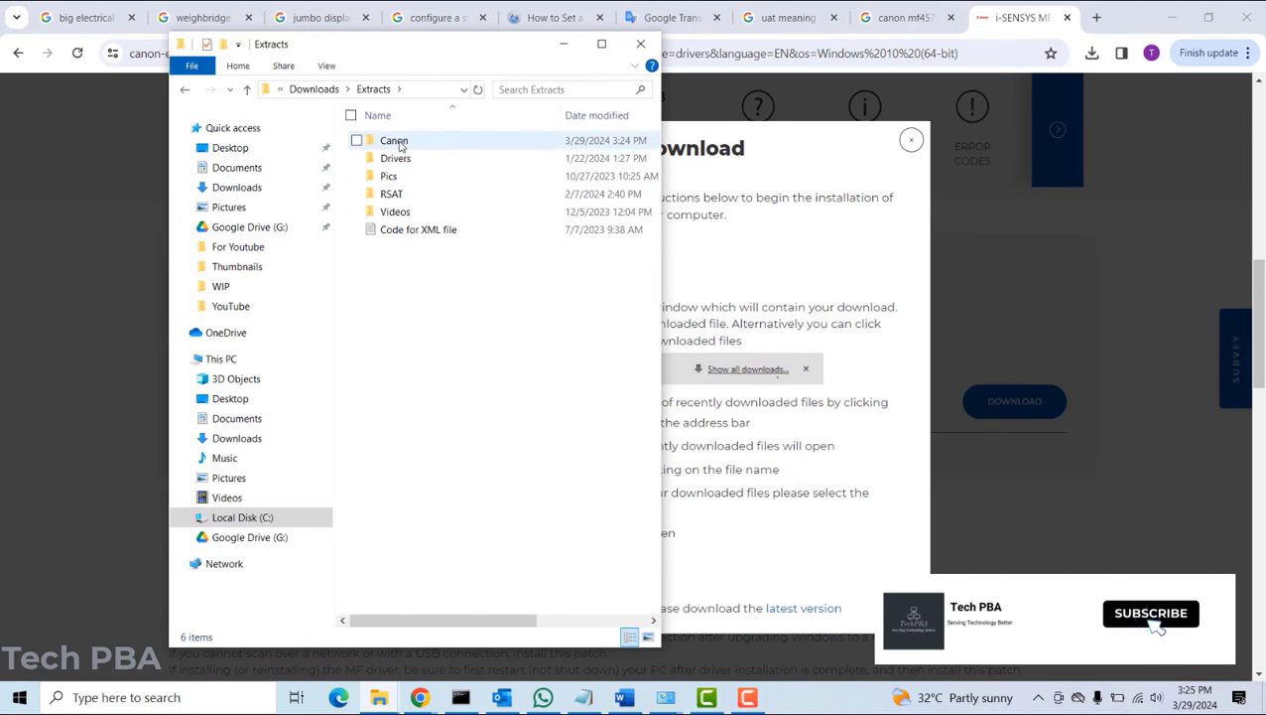
double_click(401, 144)
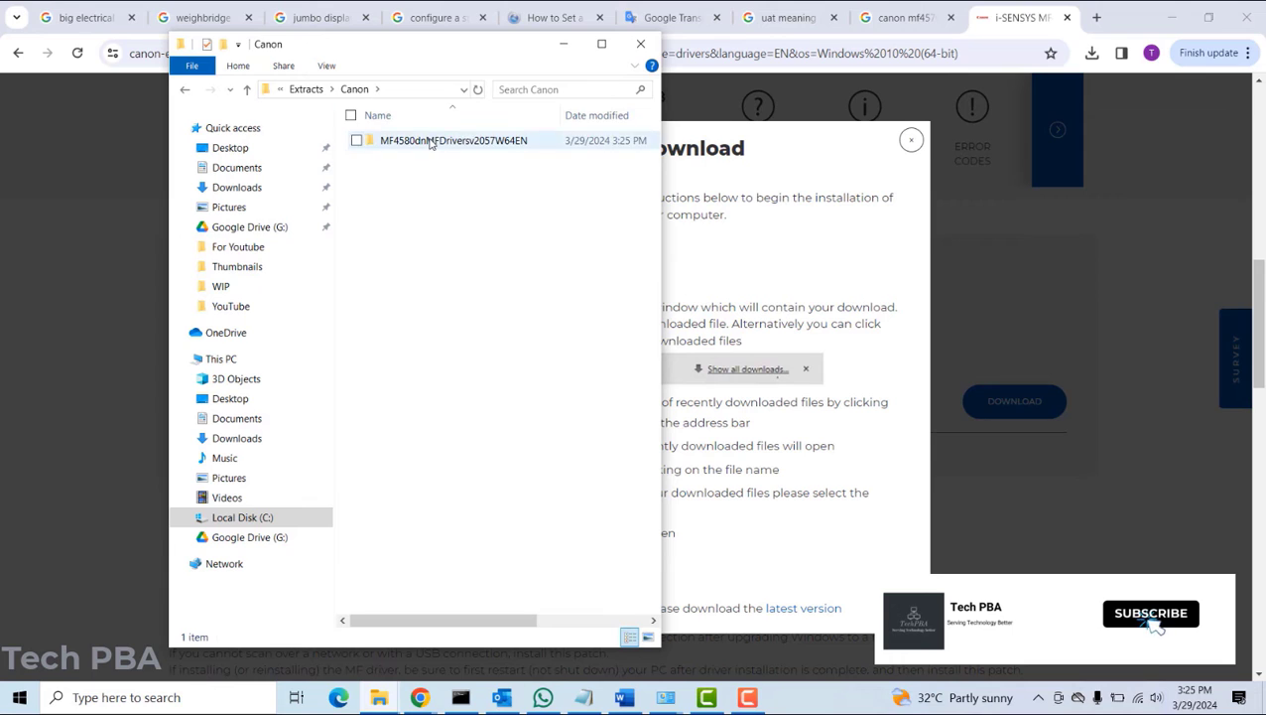
double_click(432, 144)
double_click(404, 144)
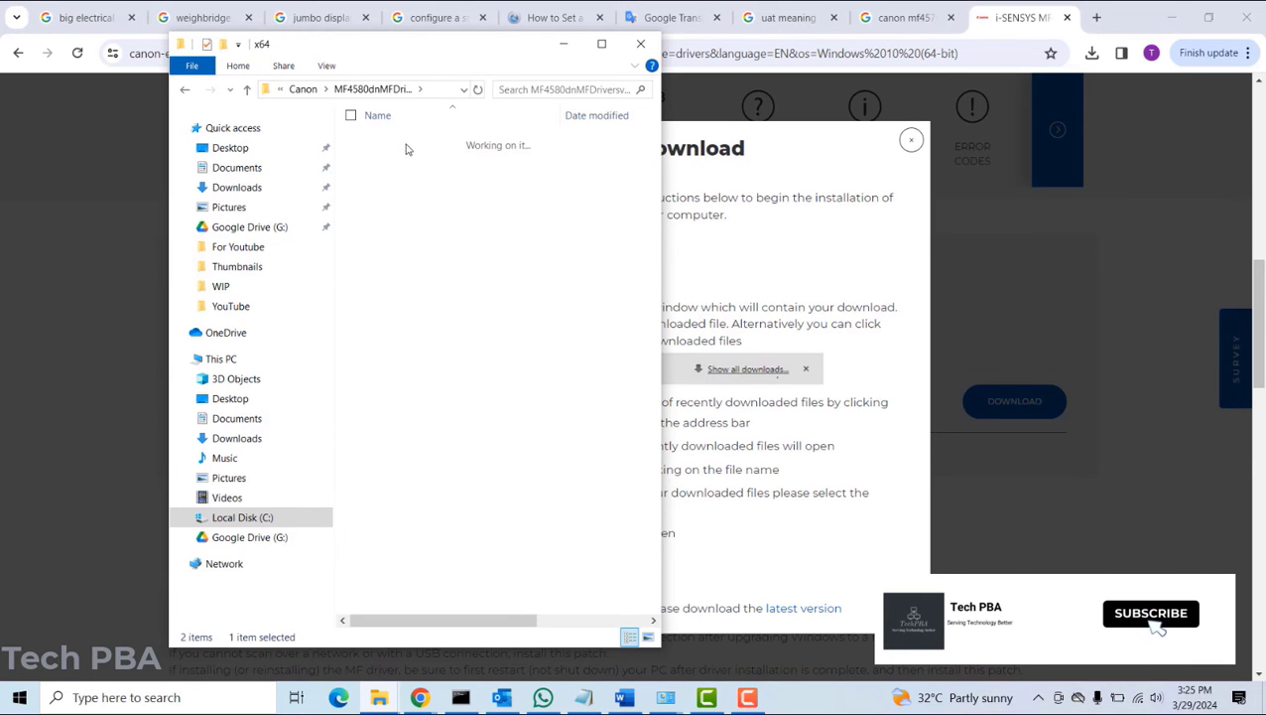
double_click(402, 144)
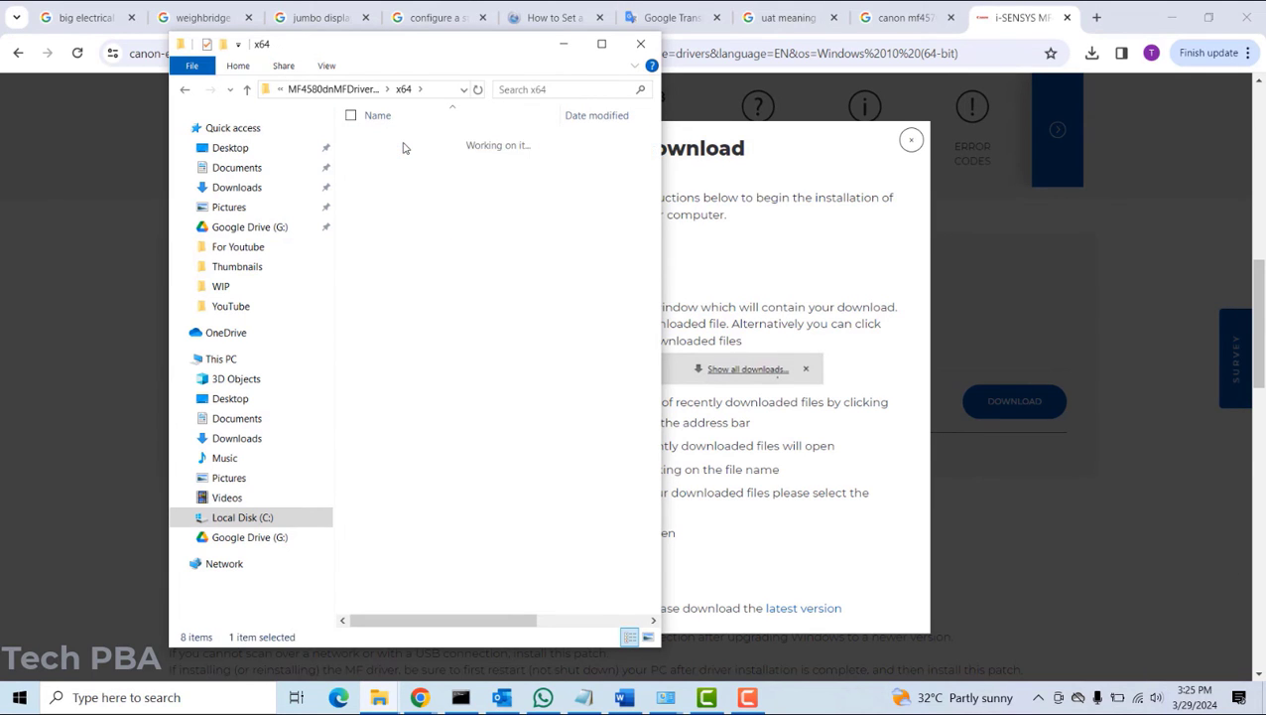
Review the nine driver files, then minimize File Explorer.
left_click_drag(422, 326, 411, 187)
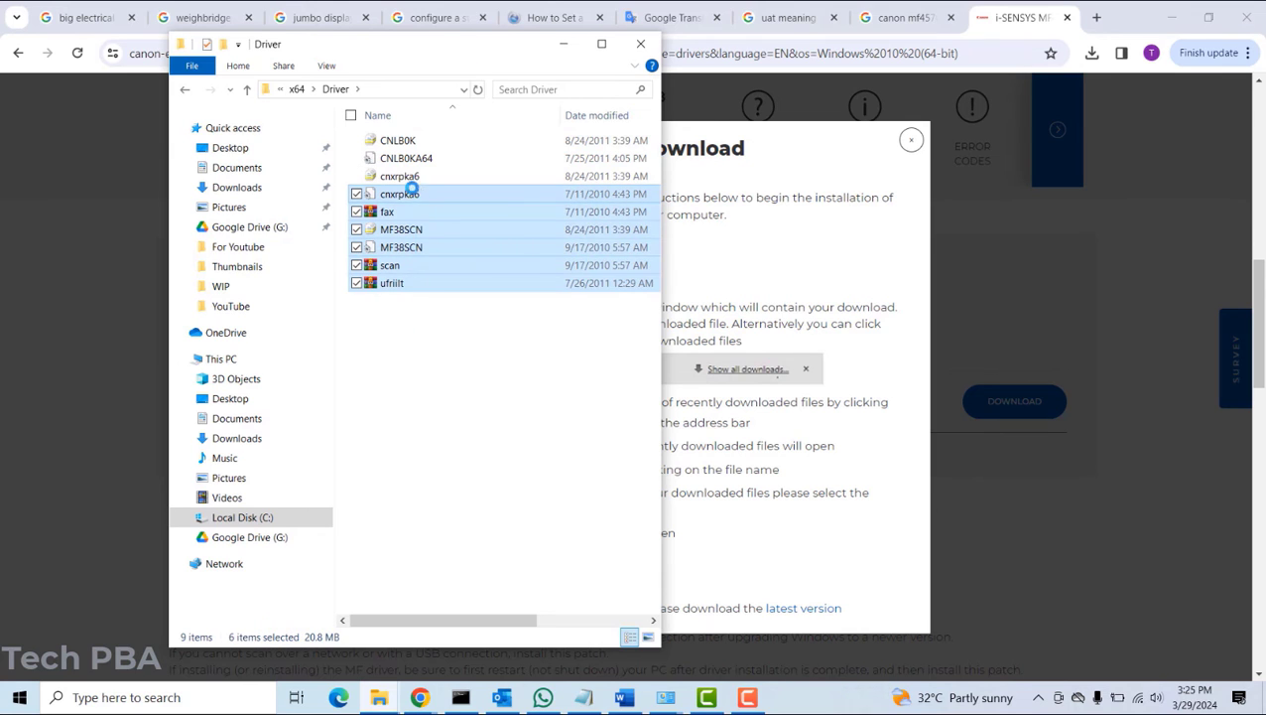
right_click(413, 189)
left_click(377, 337)
left_click_drag(409, 319, 411, 133)
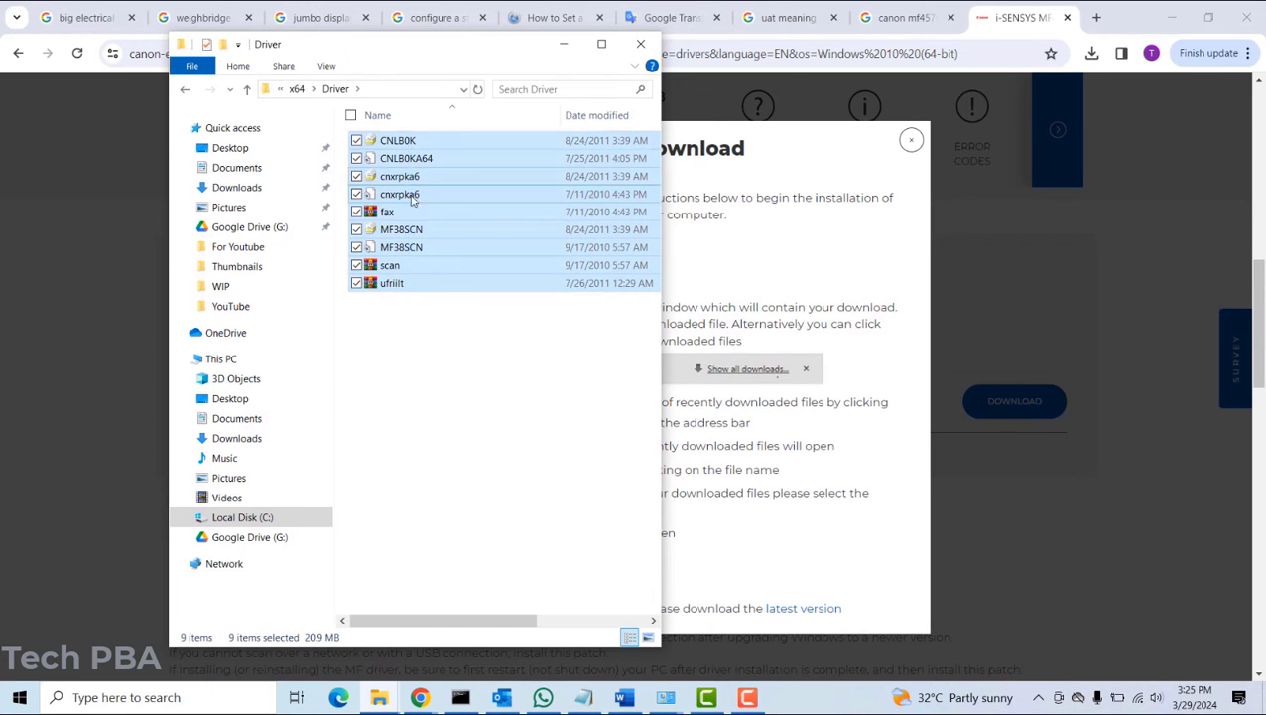
left_click(406, 354)
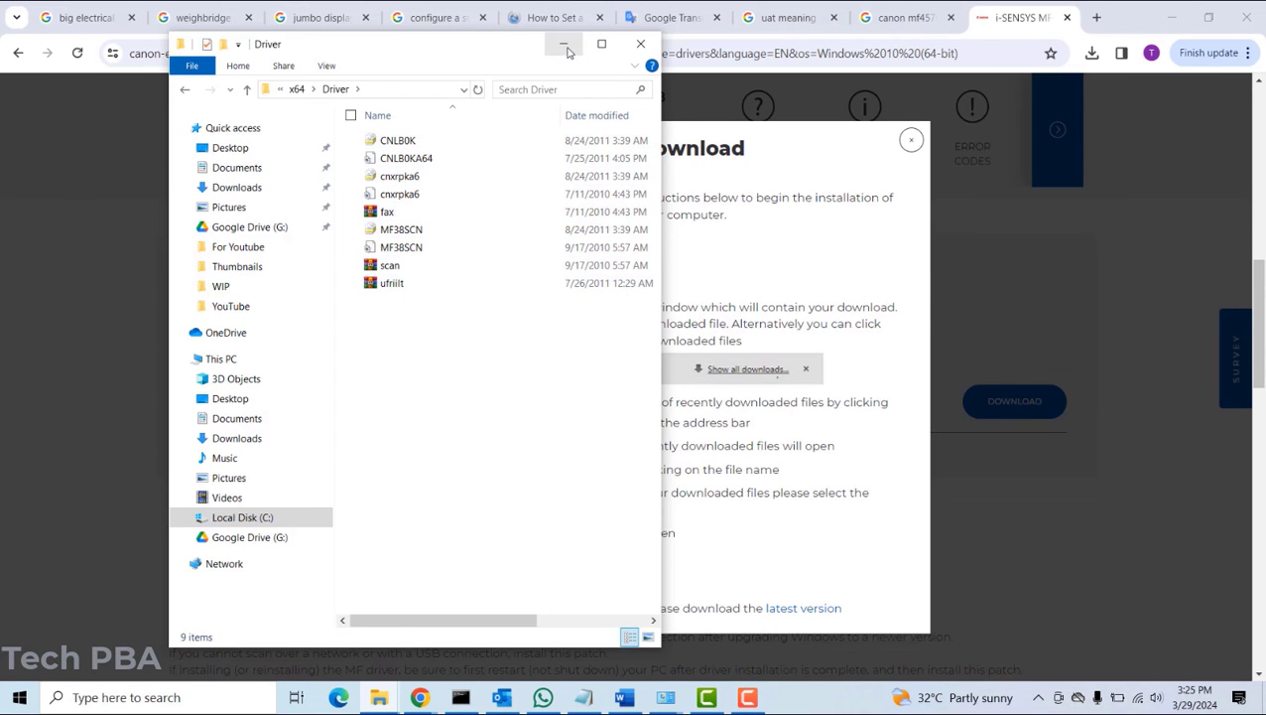
left_click(563, 44)
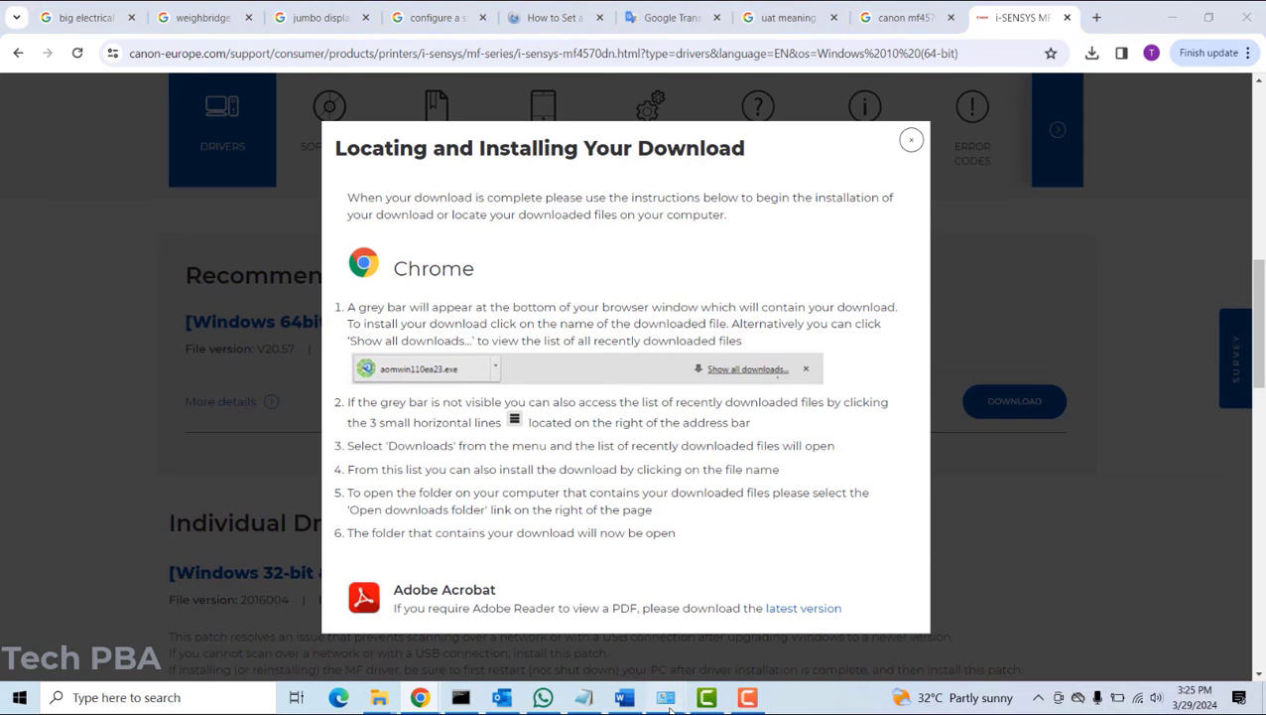
In the Add Printer wizard, choose Have Disk and browse for the driver files.
mouse_move(671, 702)
left_click(795, 634)
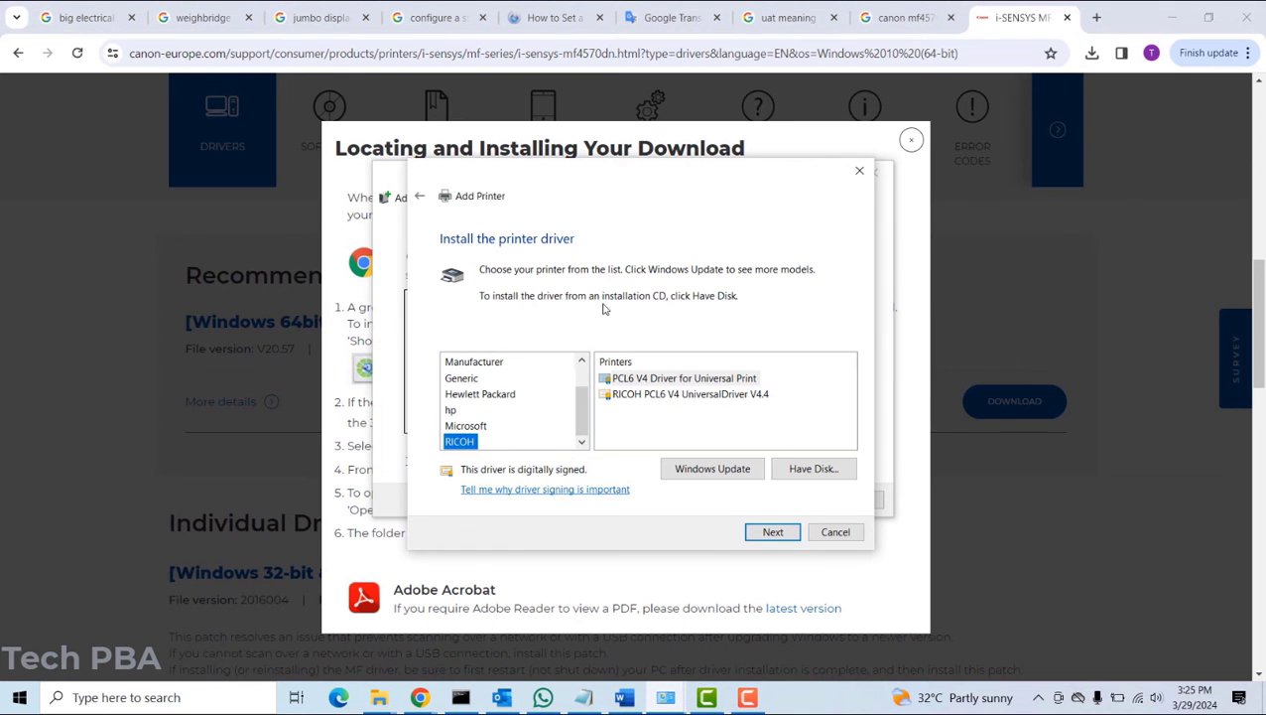
left_click_drag(626, 180, 597, 165)
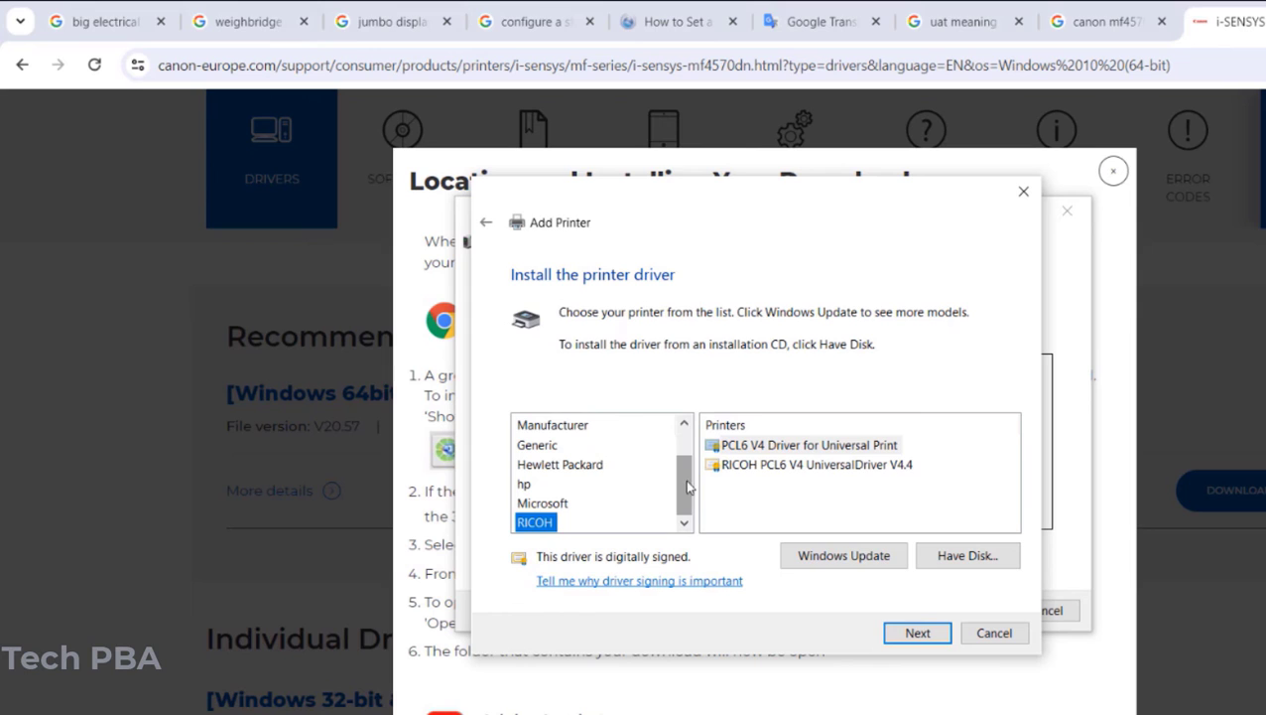
left_click(971, 557)
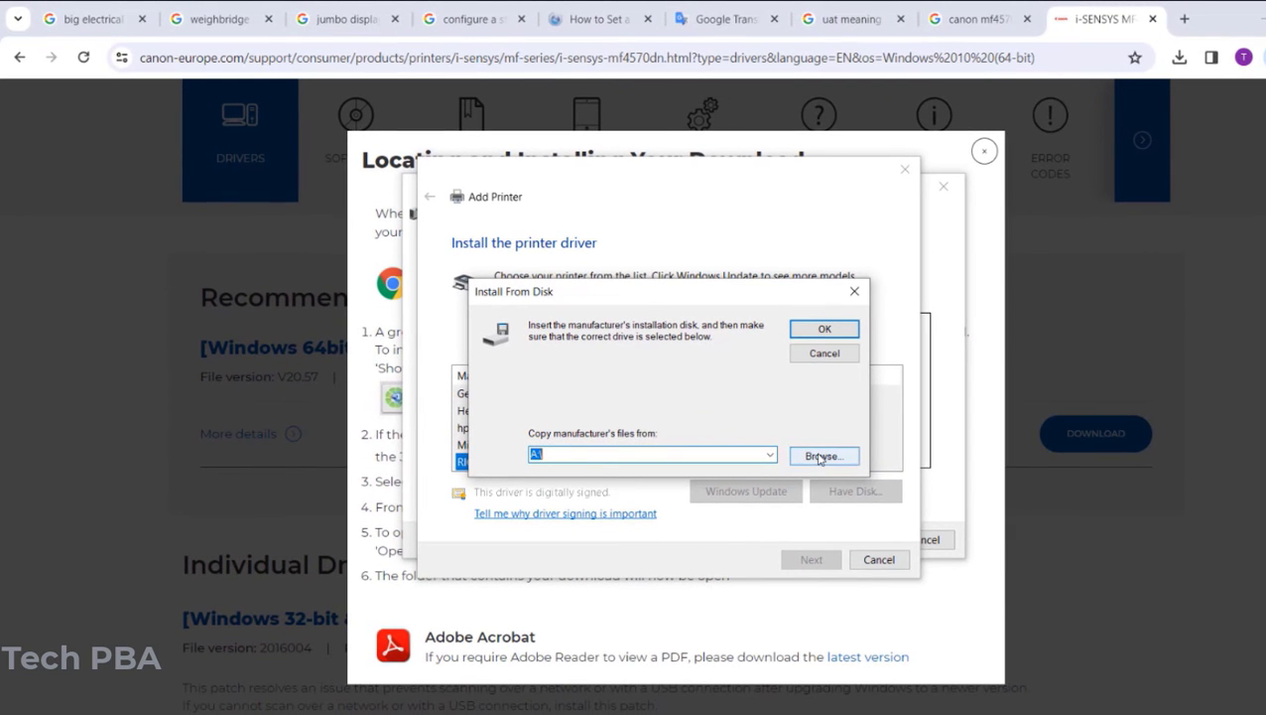
left_click(897, 496)
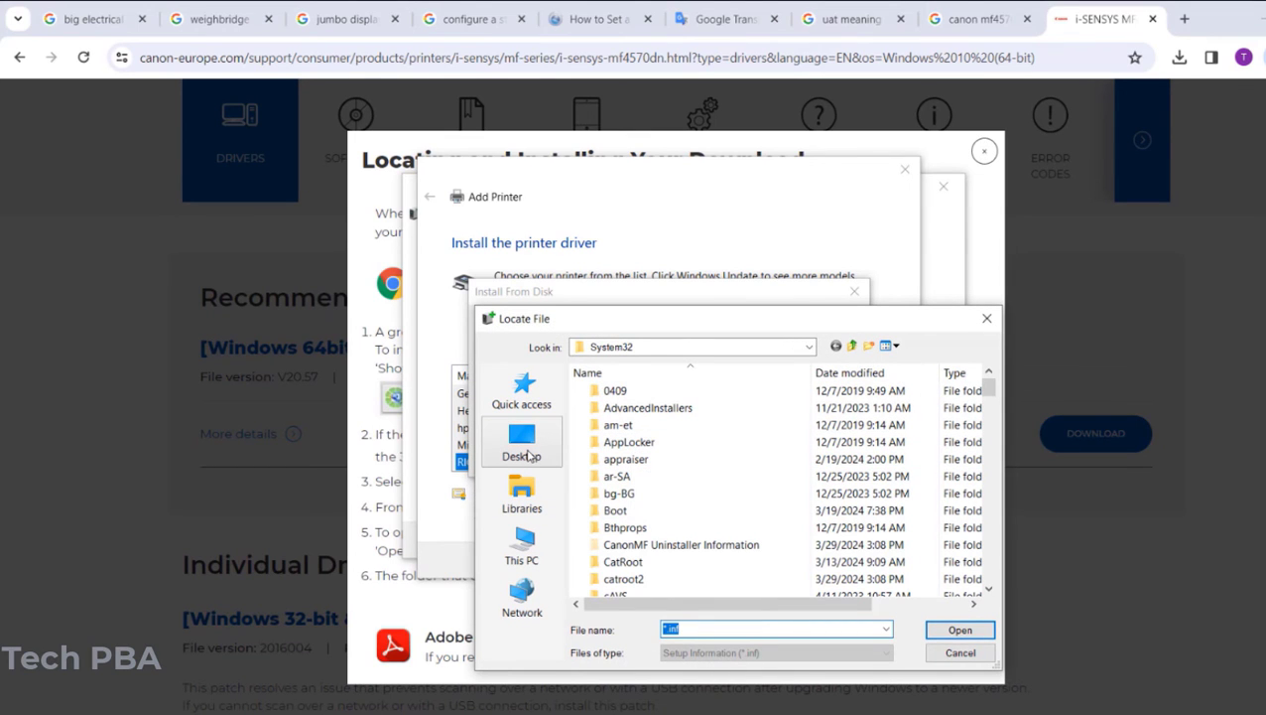
Navigate Desktop > Downloads > Extracts > Canon > MF4580dnMFDriversv2057W64EN > x64 > Driver.
left_click(532, 455)
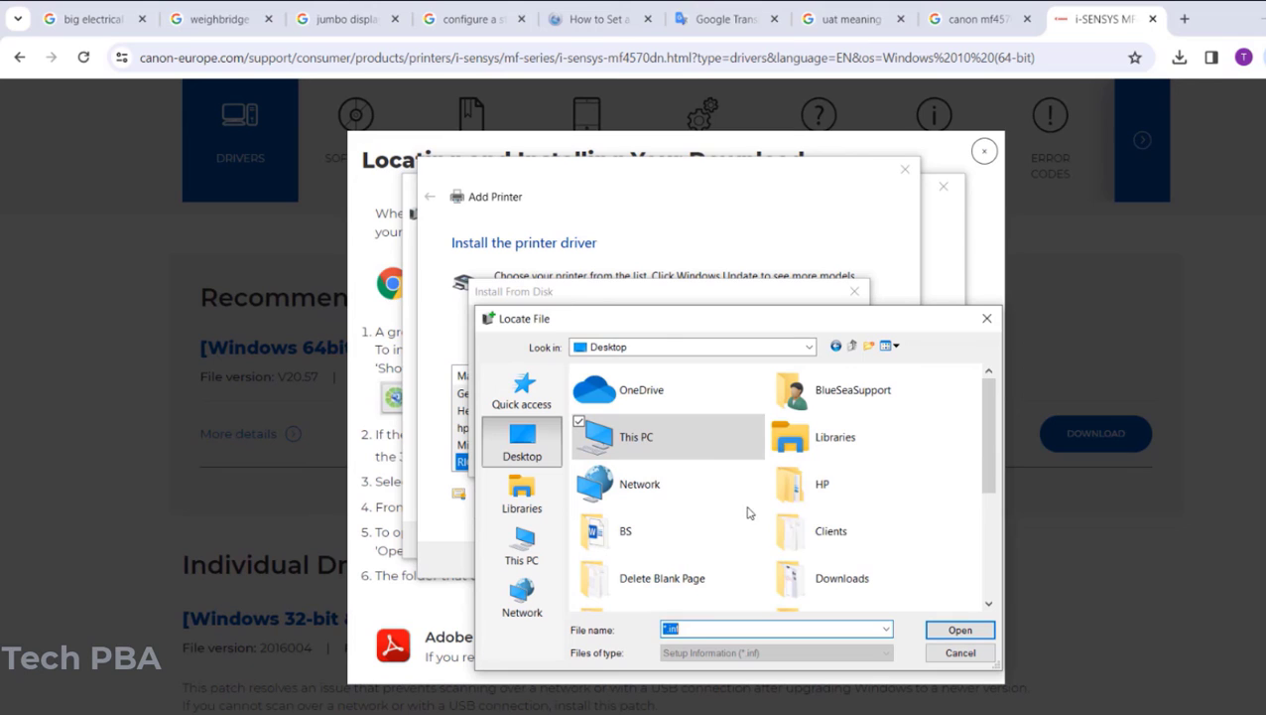
double_click(838, 583)
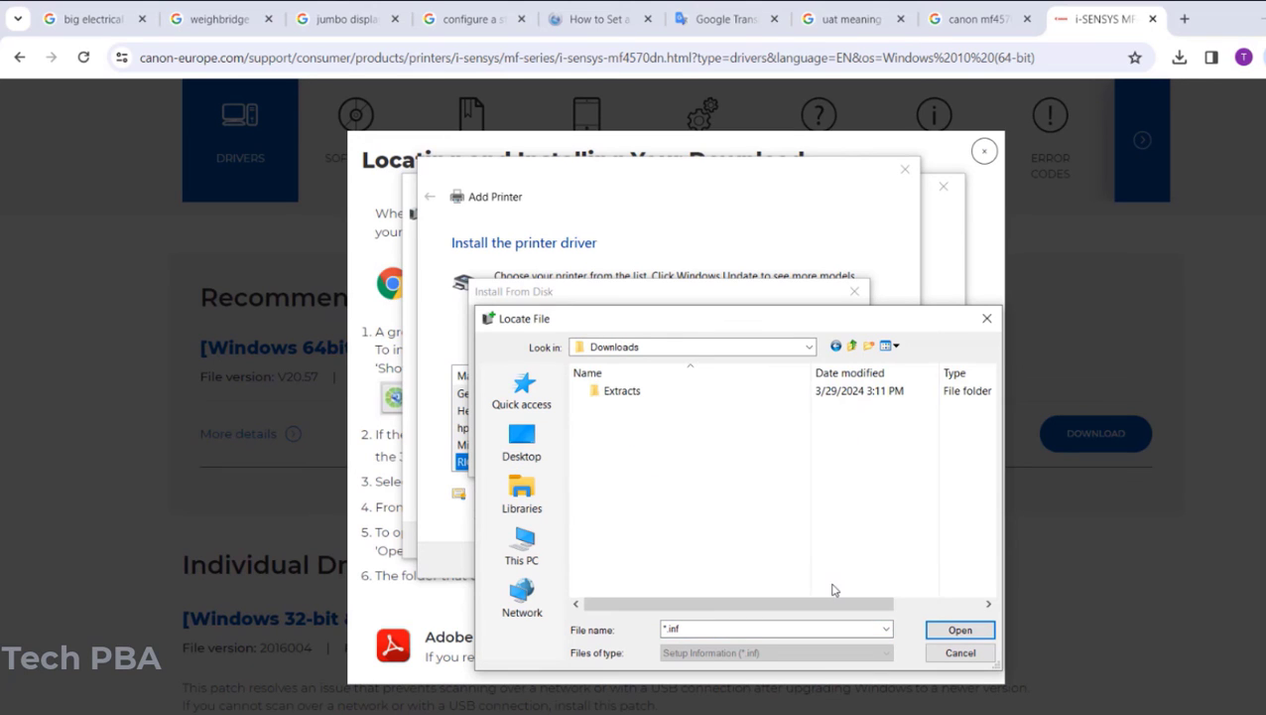
double_click(615, 391)
double_click(615, 391)
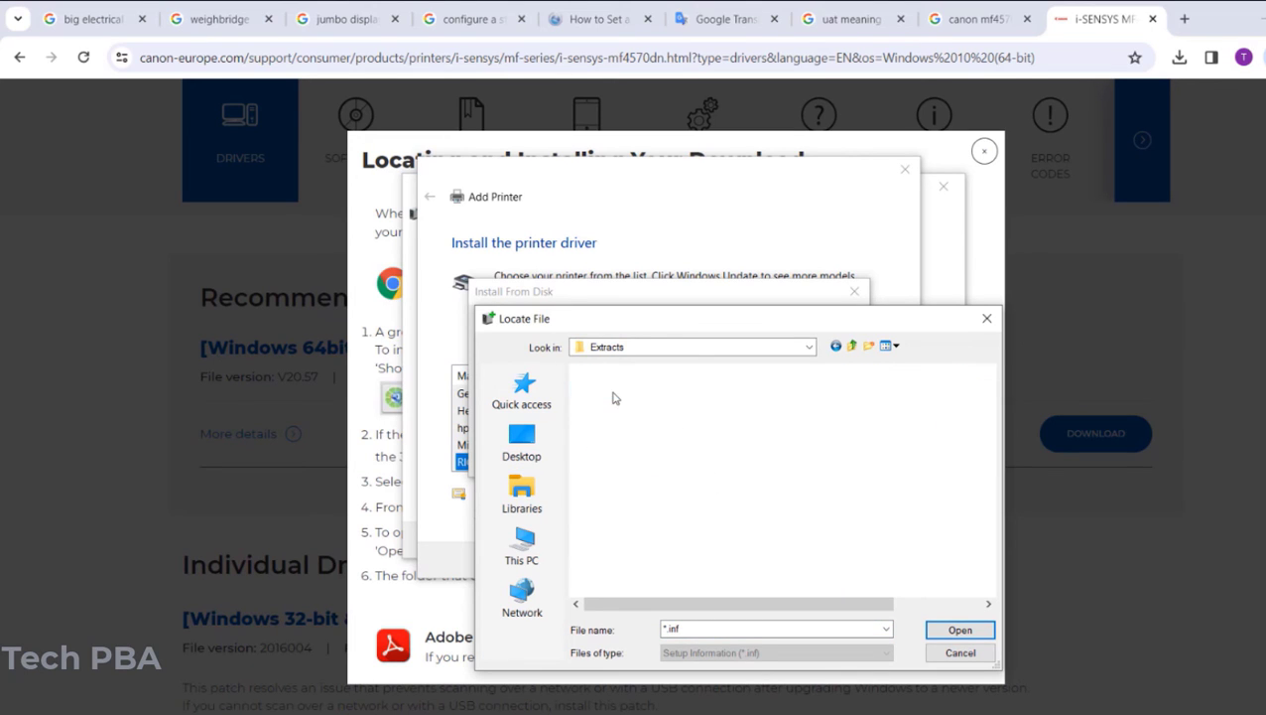
double_click(616, 392)
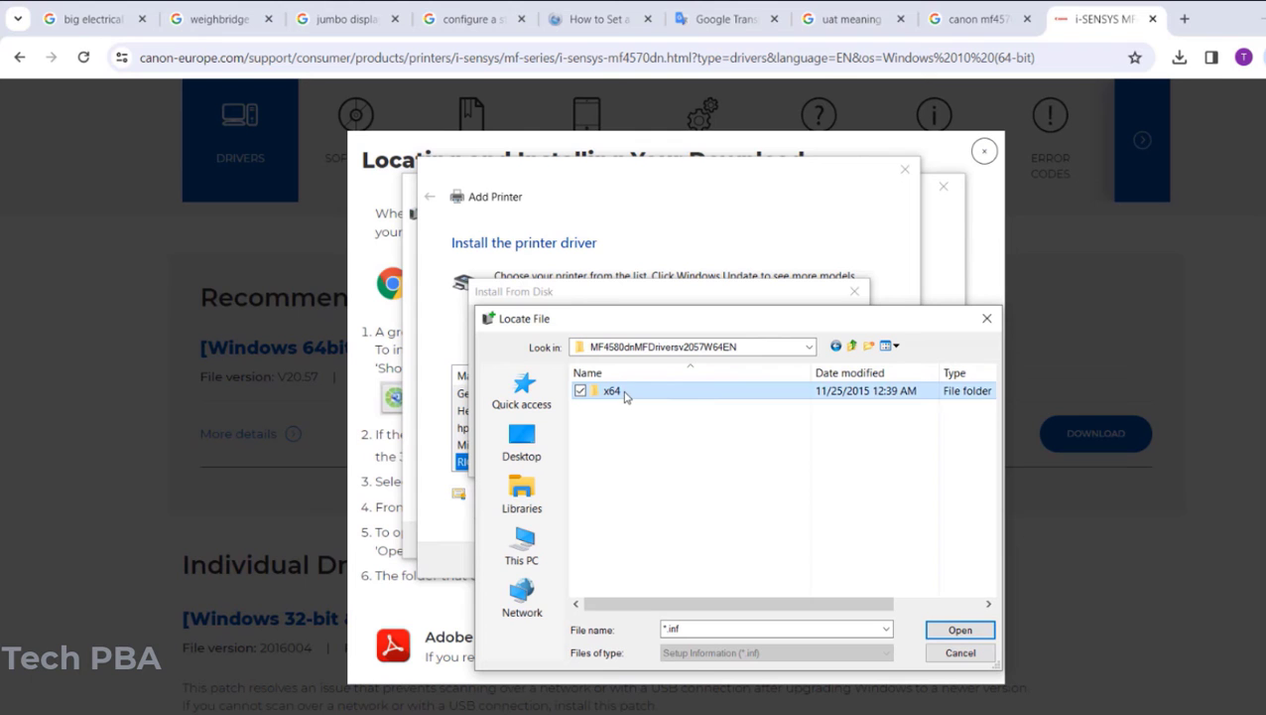
double_click(626, 393)
double_click(617, 391)
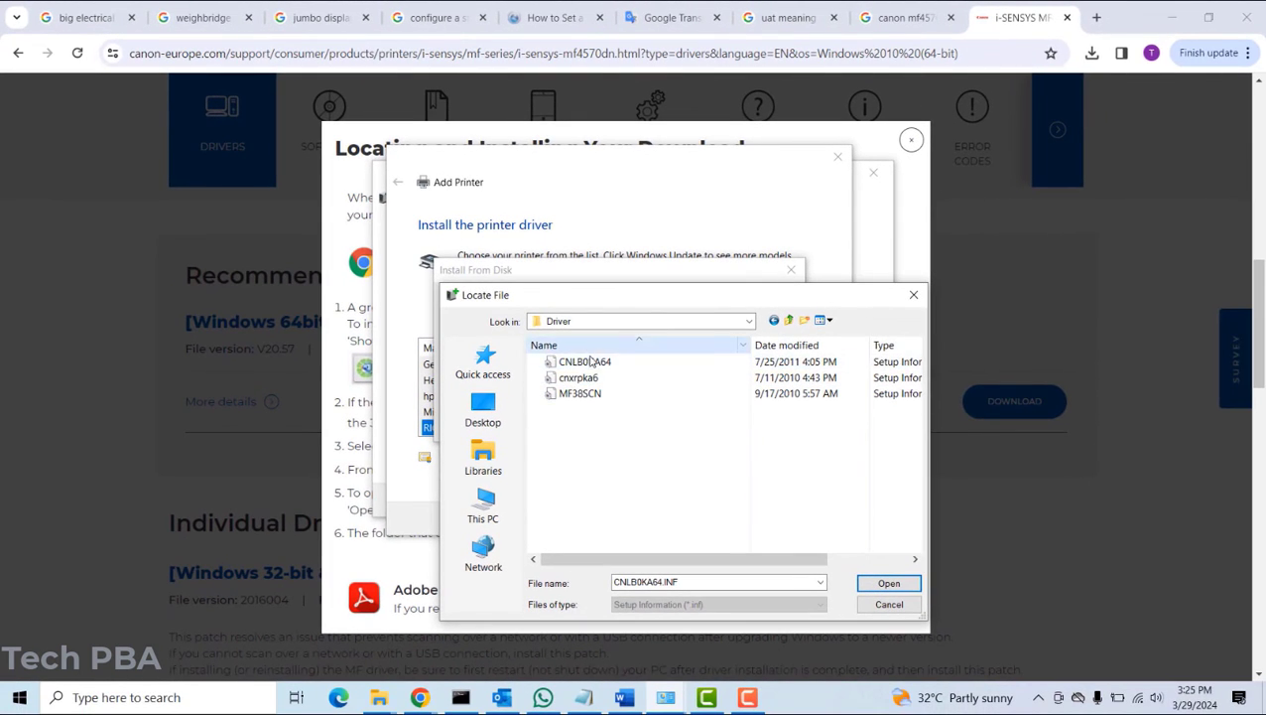
Load the MF38SCN setup file from disk and pick the Canon MF4500 Series UFRII LT driver.
left_click(581, 394)
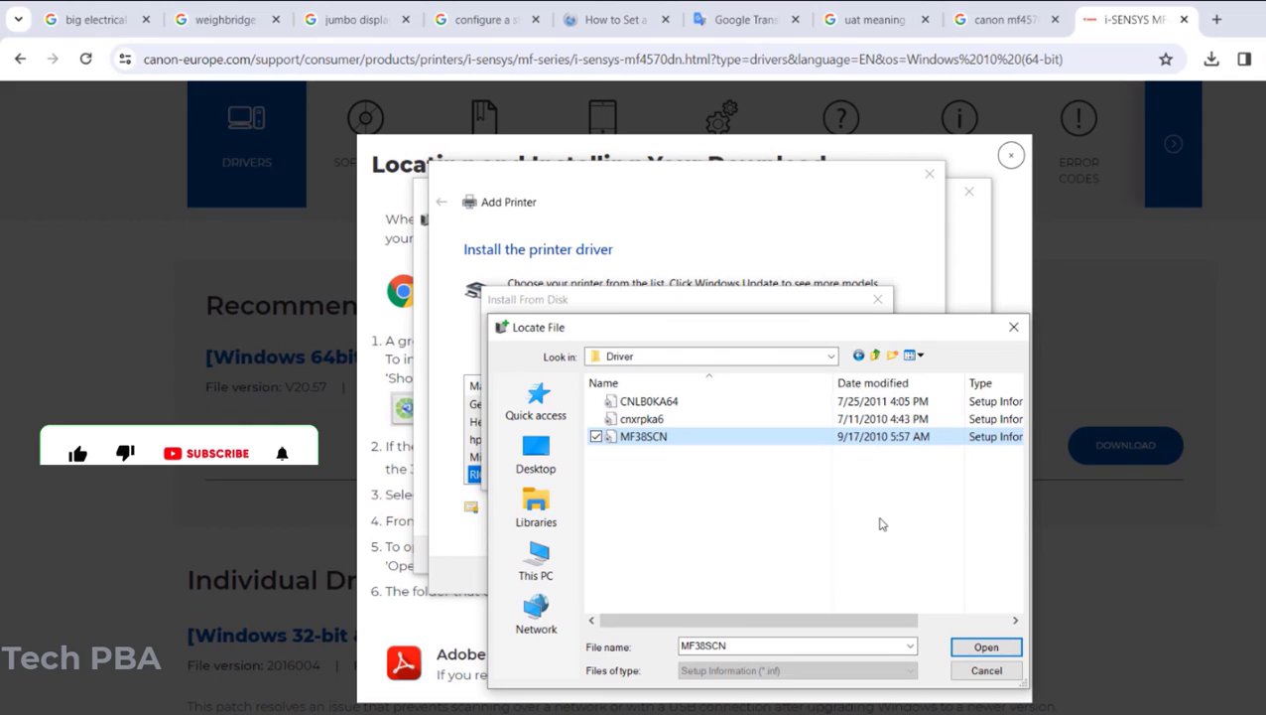
left_click(985, 649)
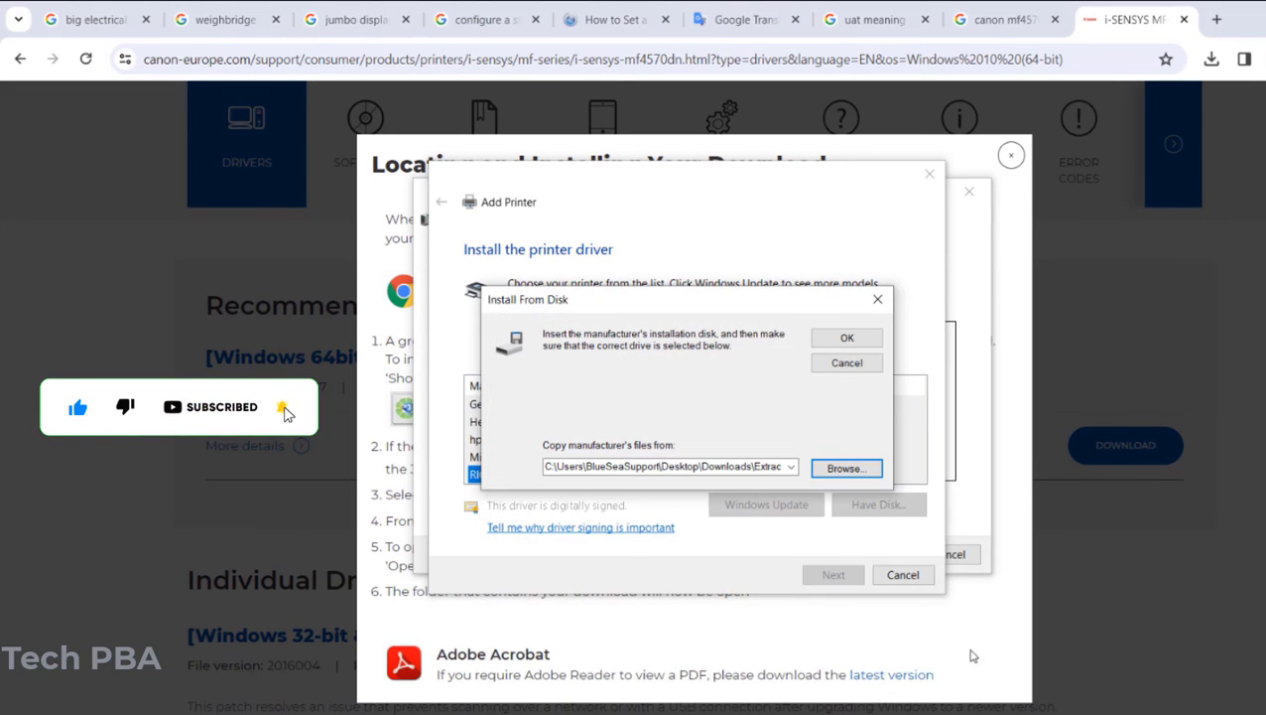
left_click(850, 338)
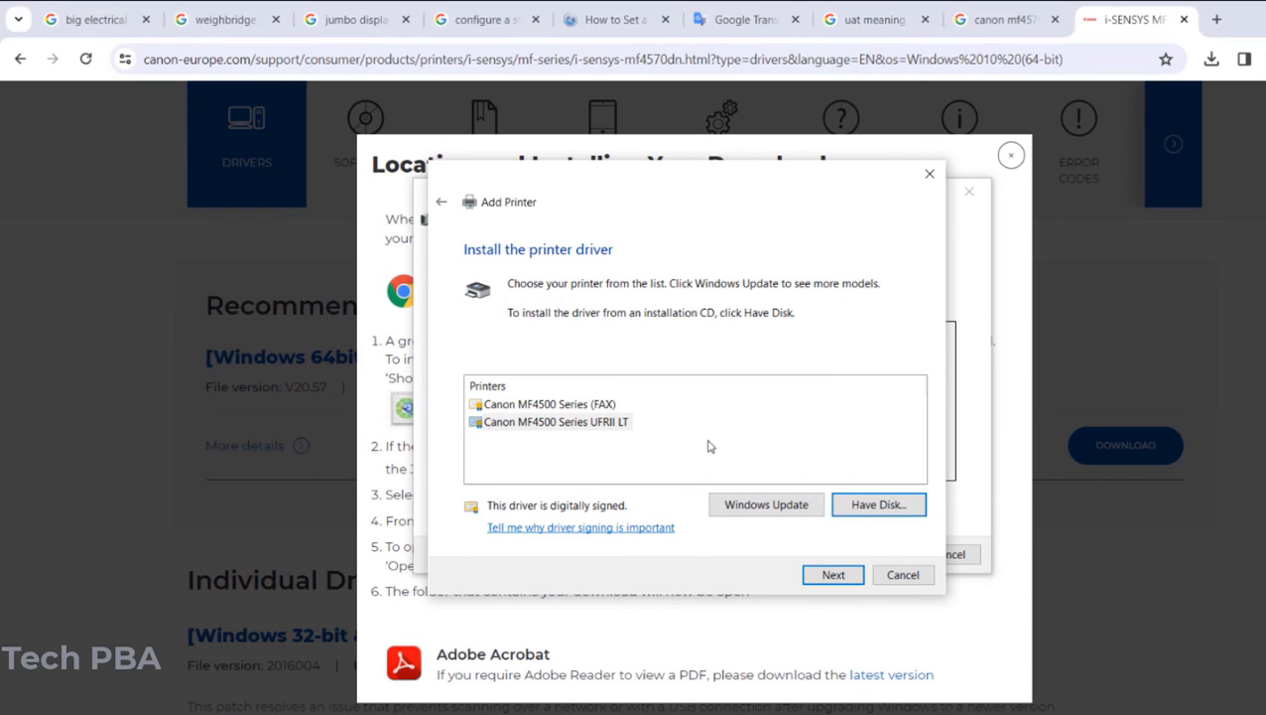
left_click(531, 422)
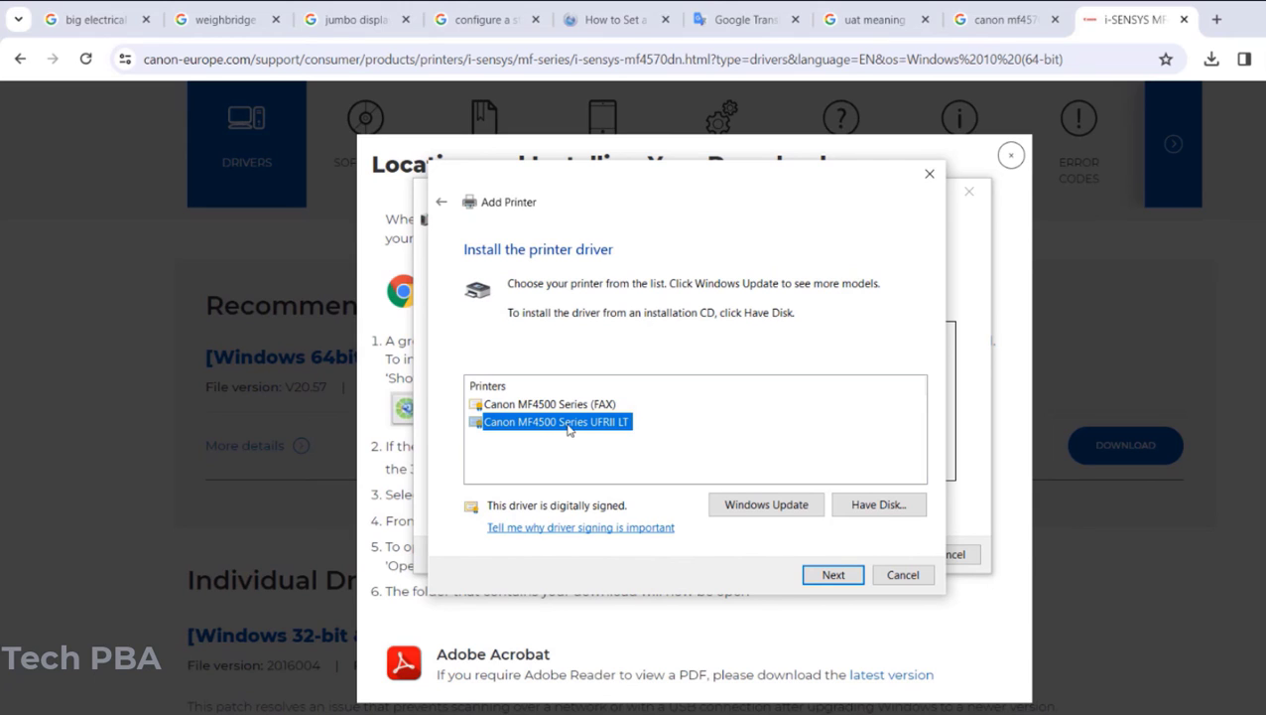
Replace the current driver, keep the suggested printer name, leave it unshared, and finish.
left_click(833, 577)
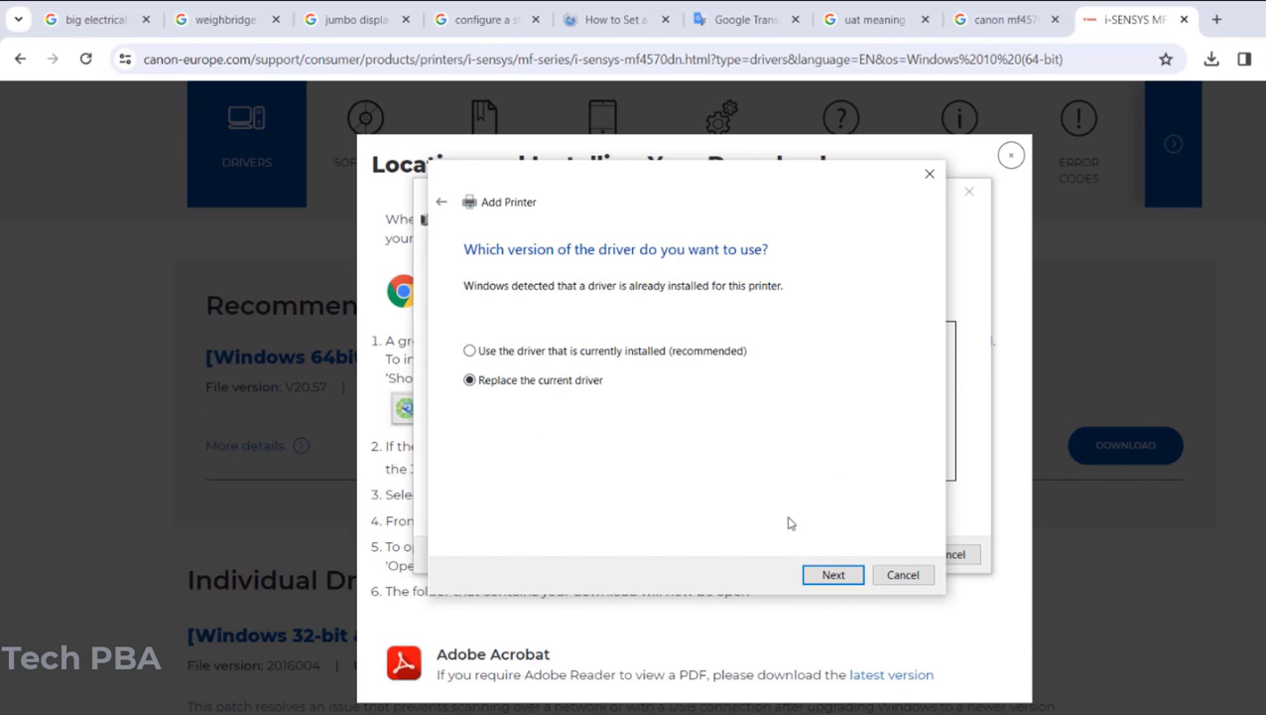
left_click(834, 576)
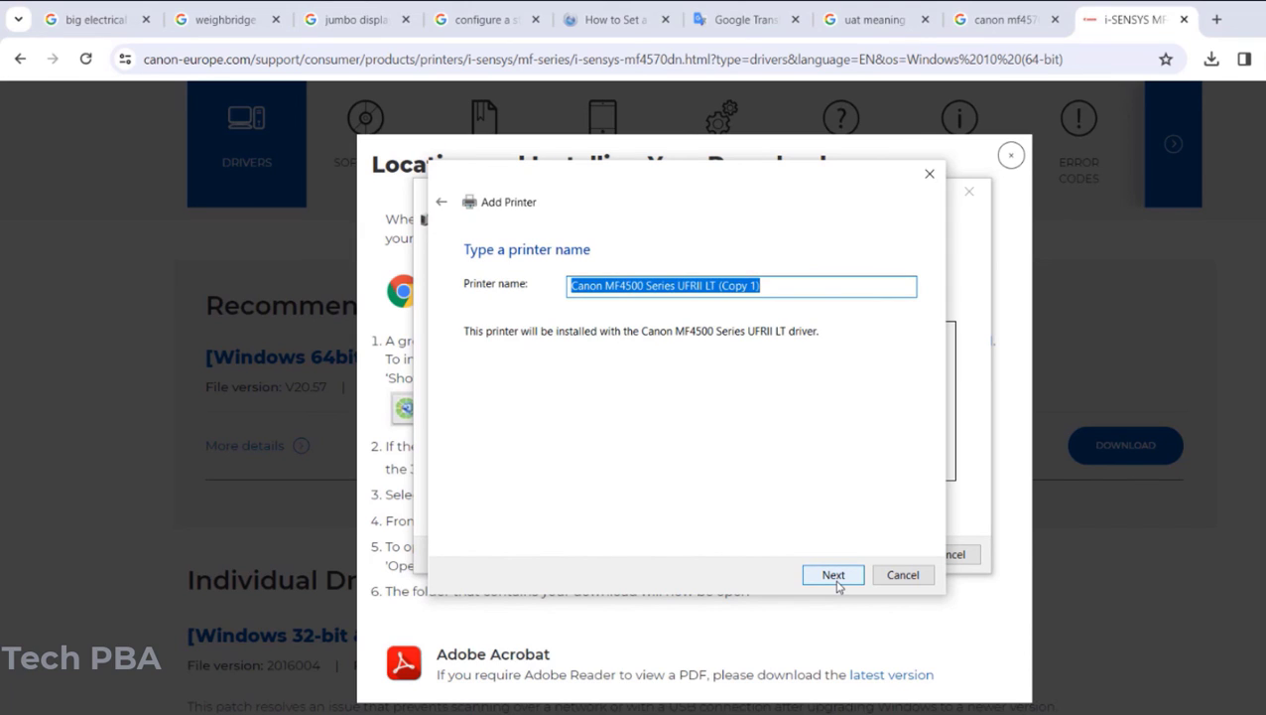
left_click(836, 582)
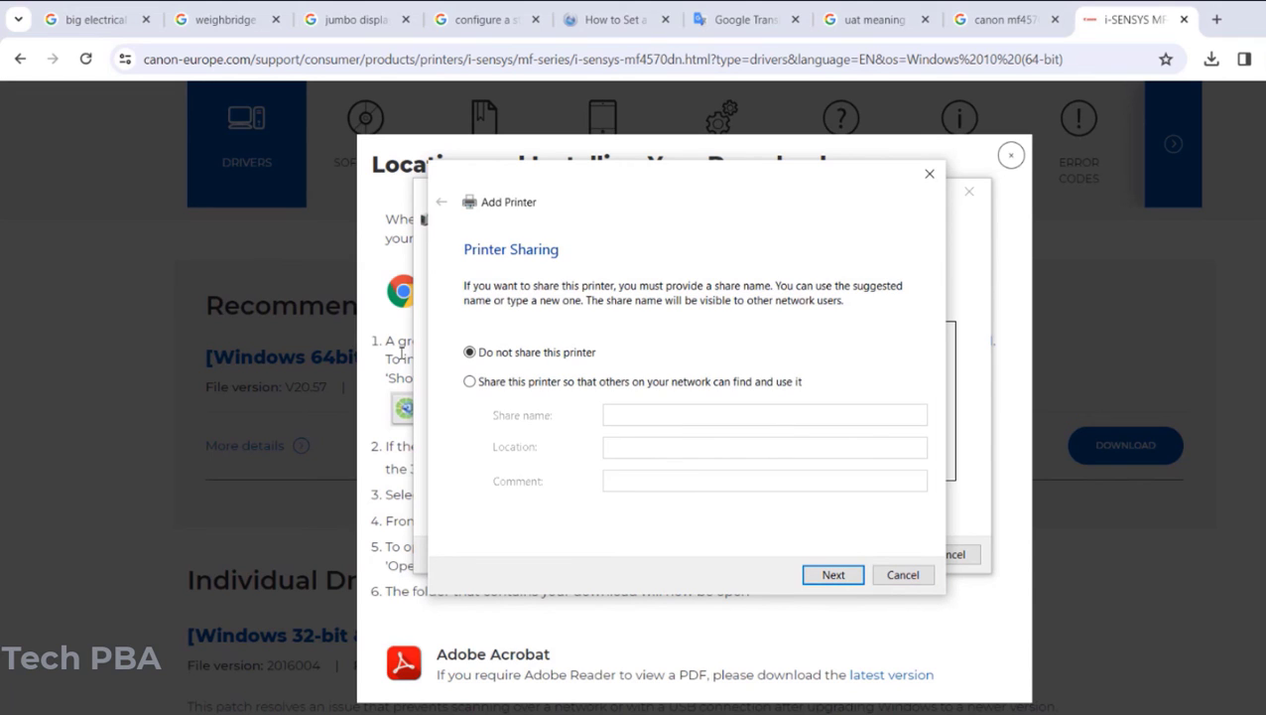
left_click(833, 584)
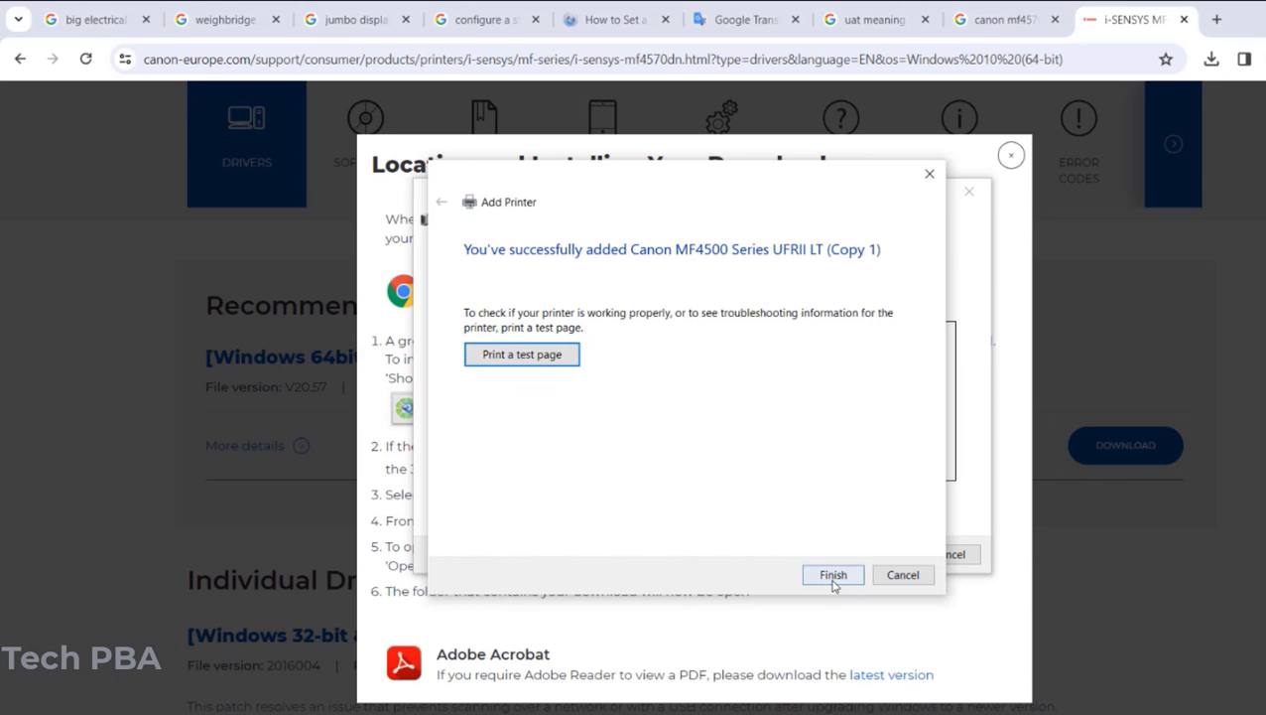
left_click(833, 575)
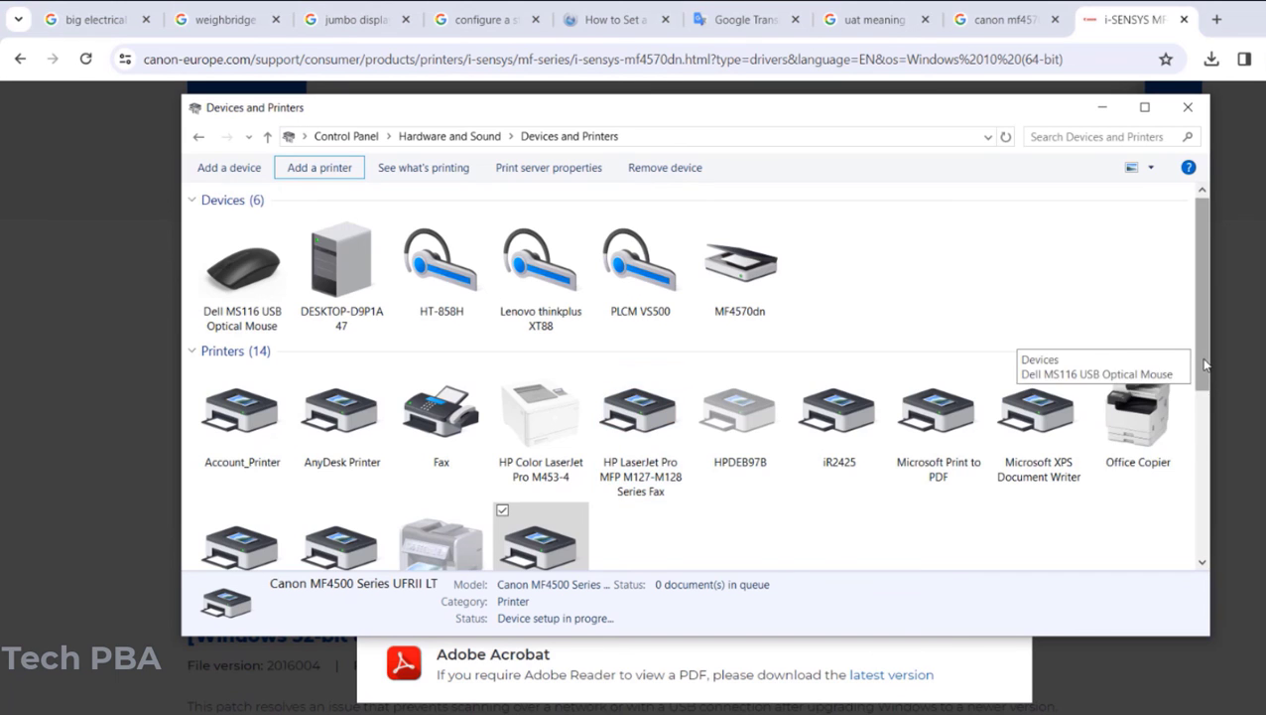
scroll(1199, 397, "down", 3)
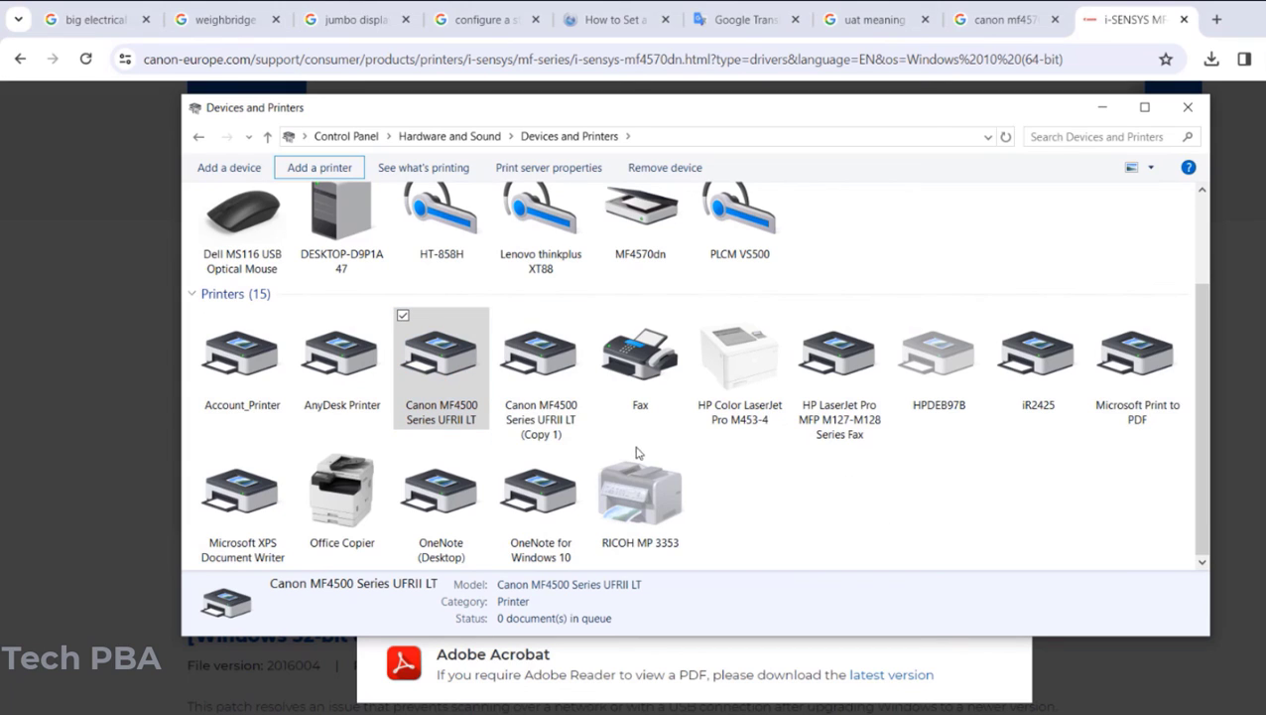
left_click(535, 395)
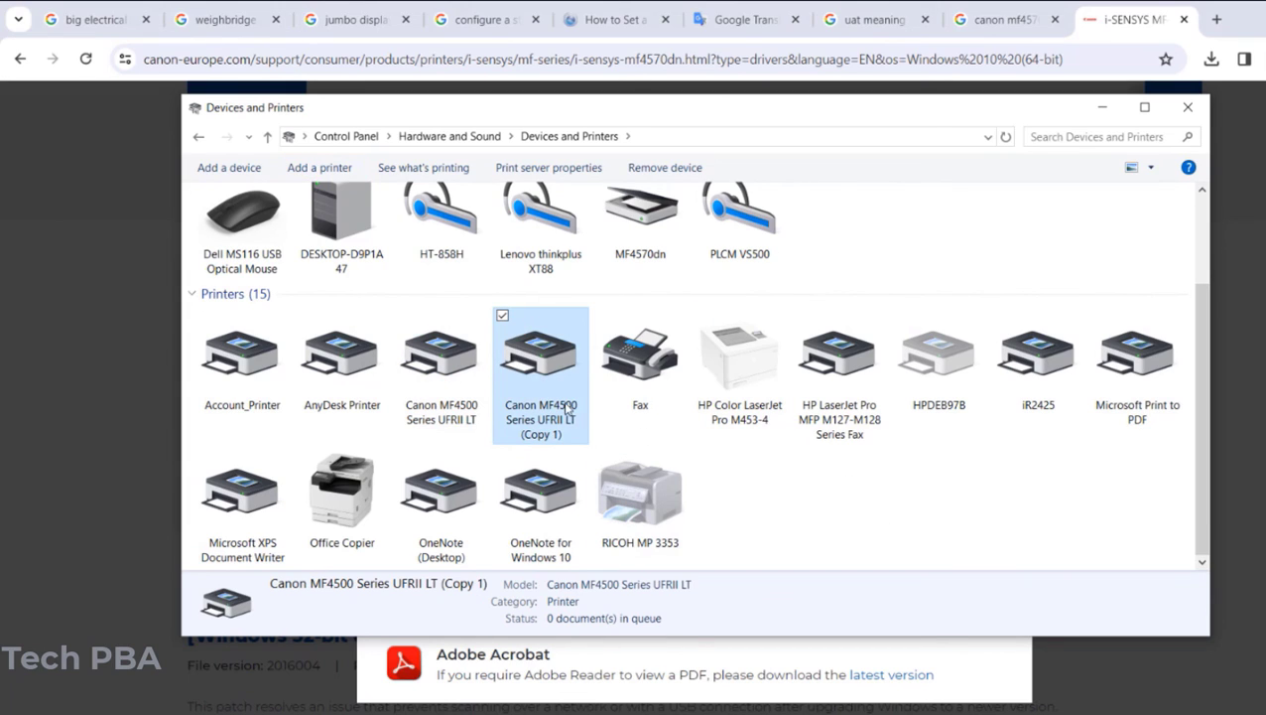
left_click(443, 391)
left_click(541, 387)
left_click(460, 379)
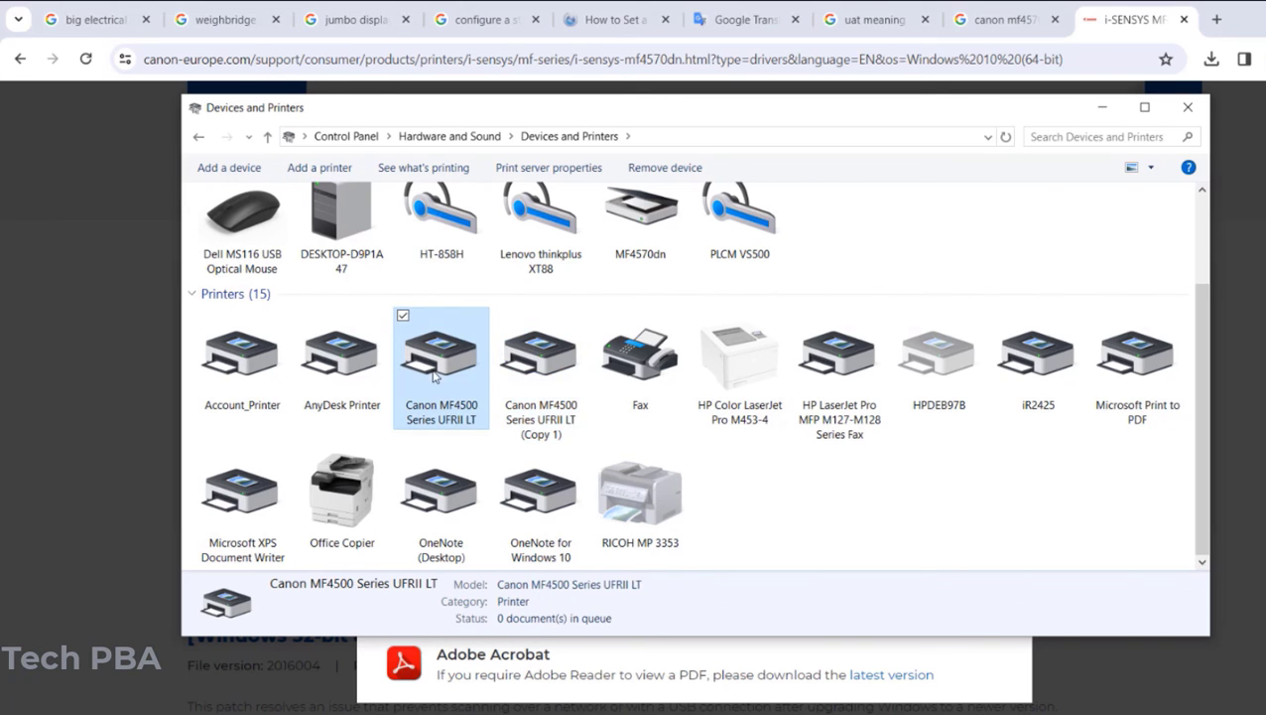
left_click(541, 382)
left_click(461, 379)
left_click(541, 375)
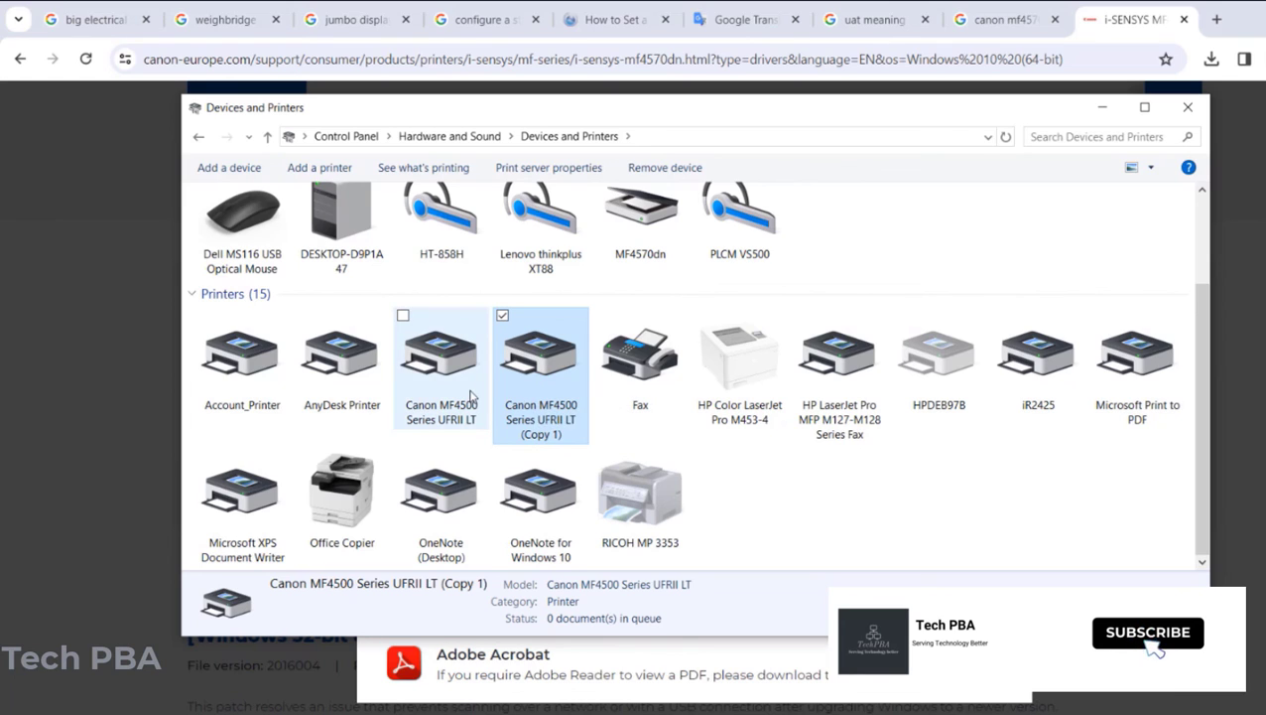
right_click(534, 378)
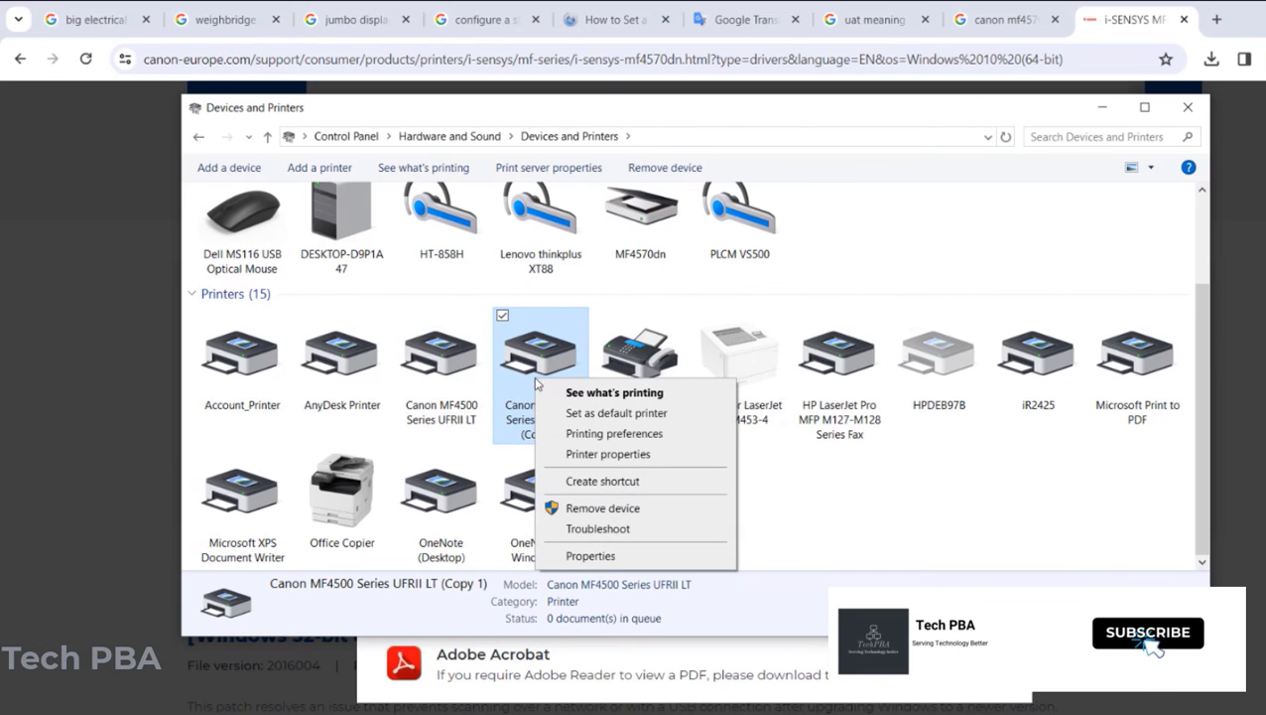
key("Escape")
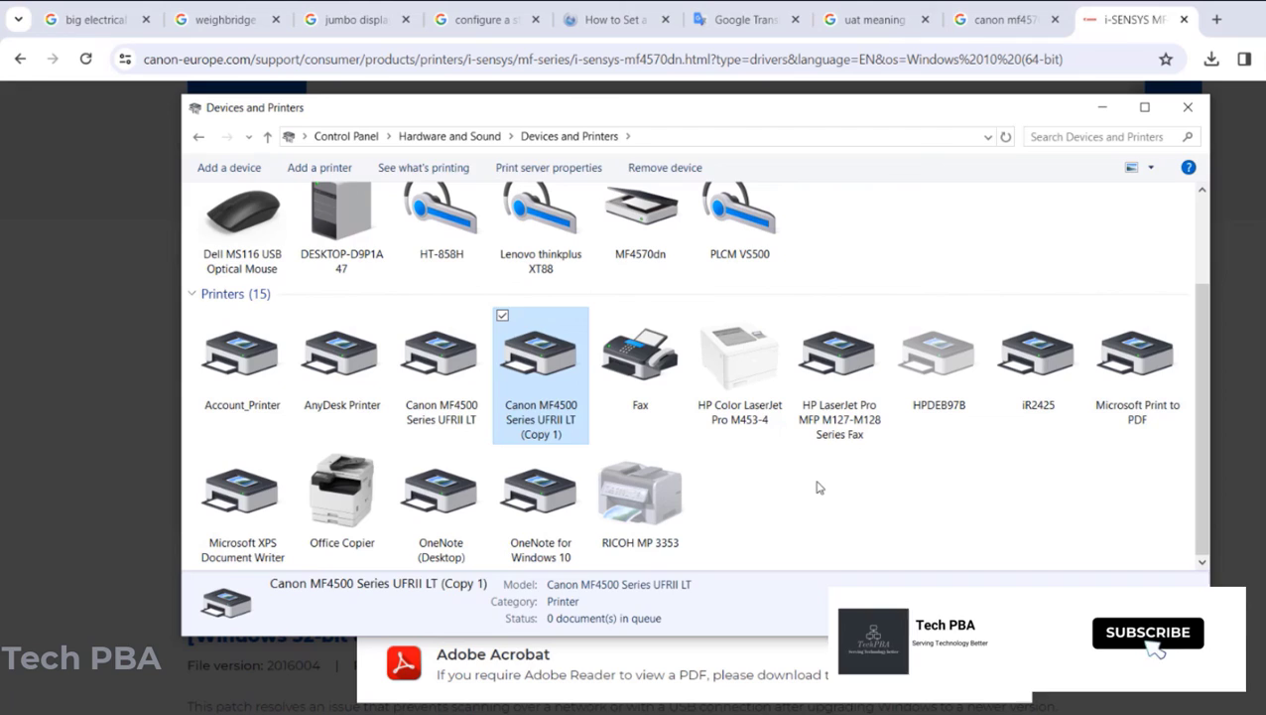
left_click(818, 486)
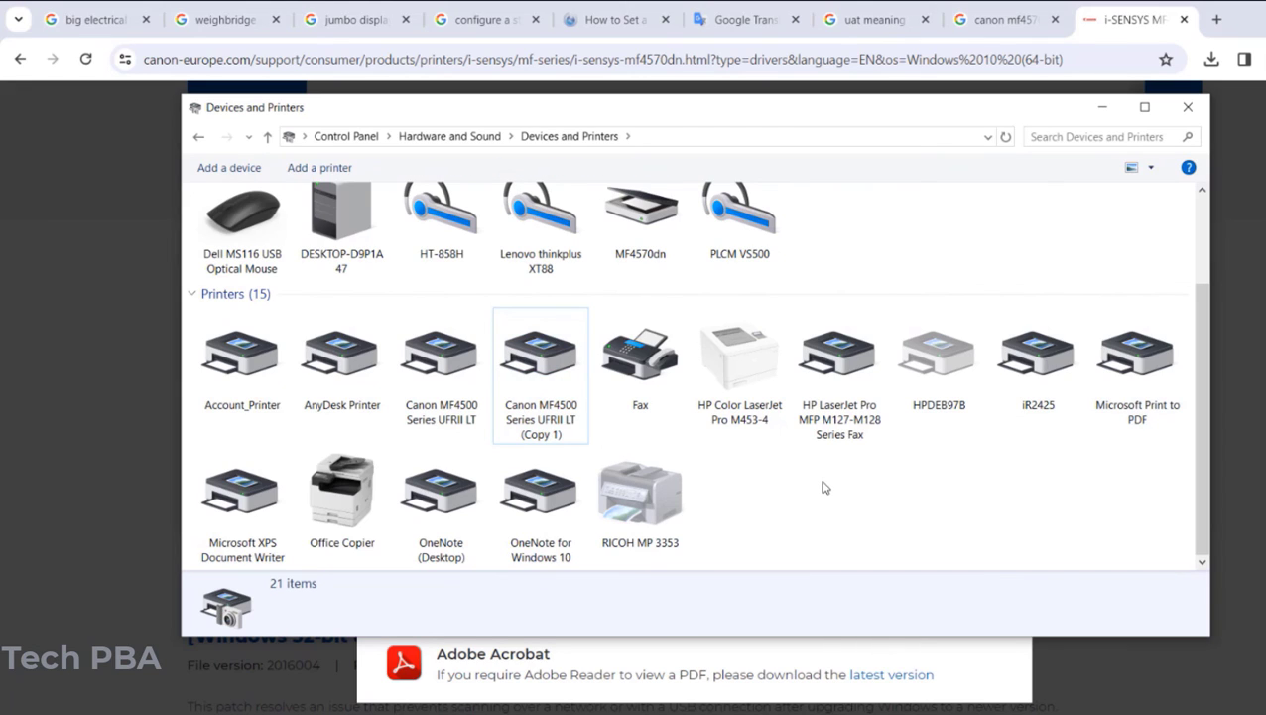